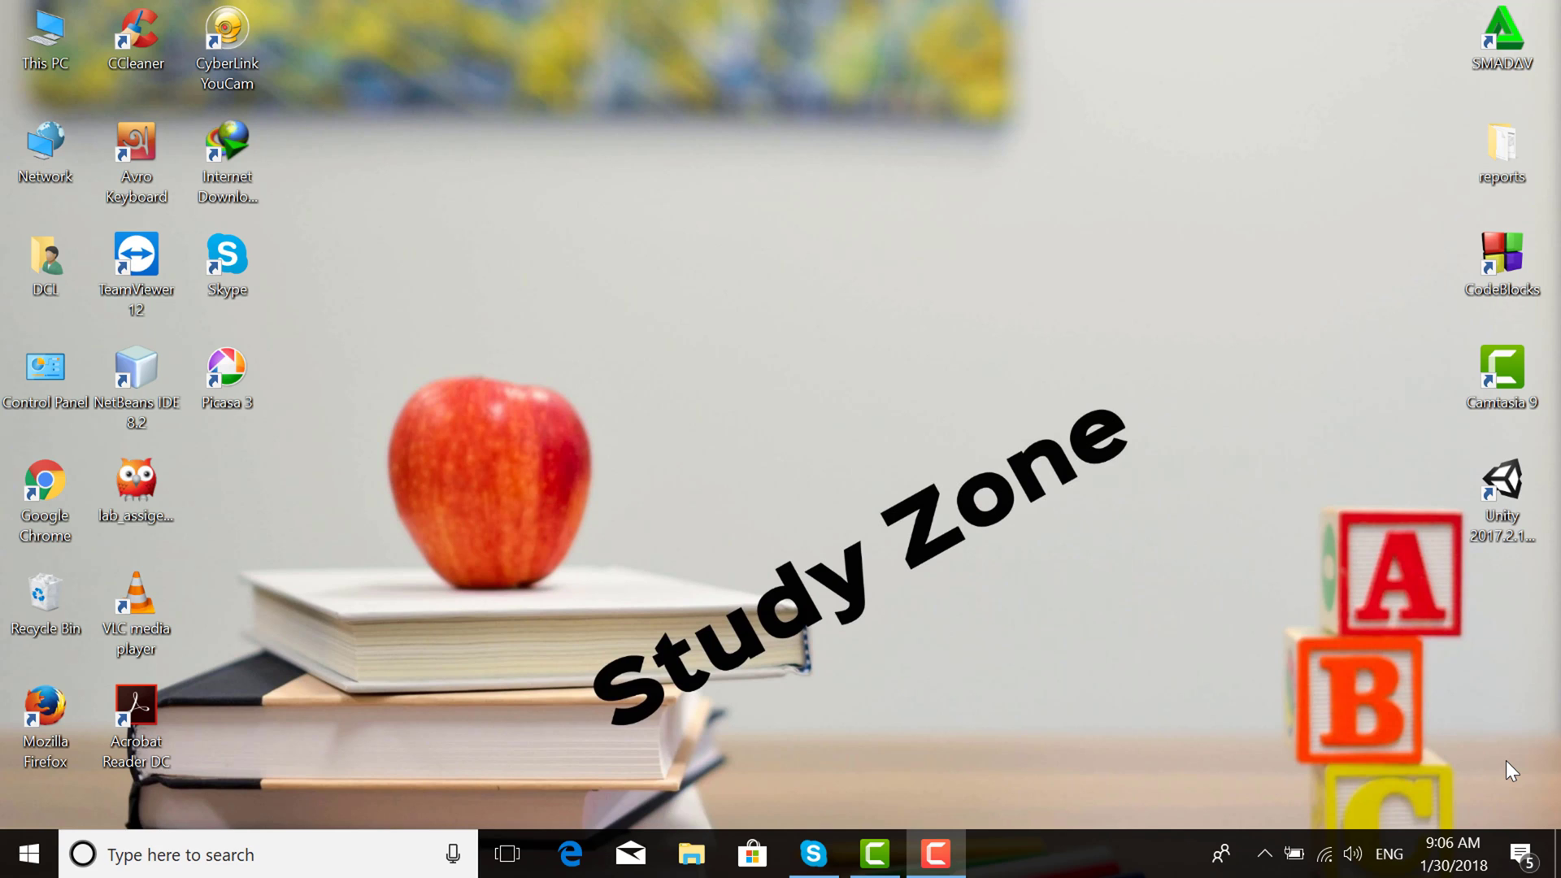
Launch Google Chrome from its desktop shortcut
double_click(40, 486)
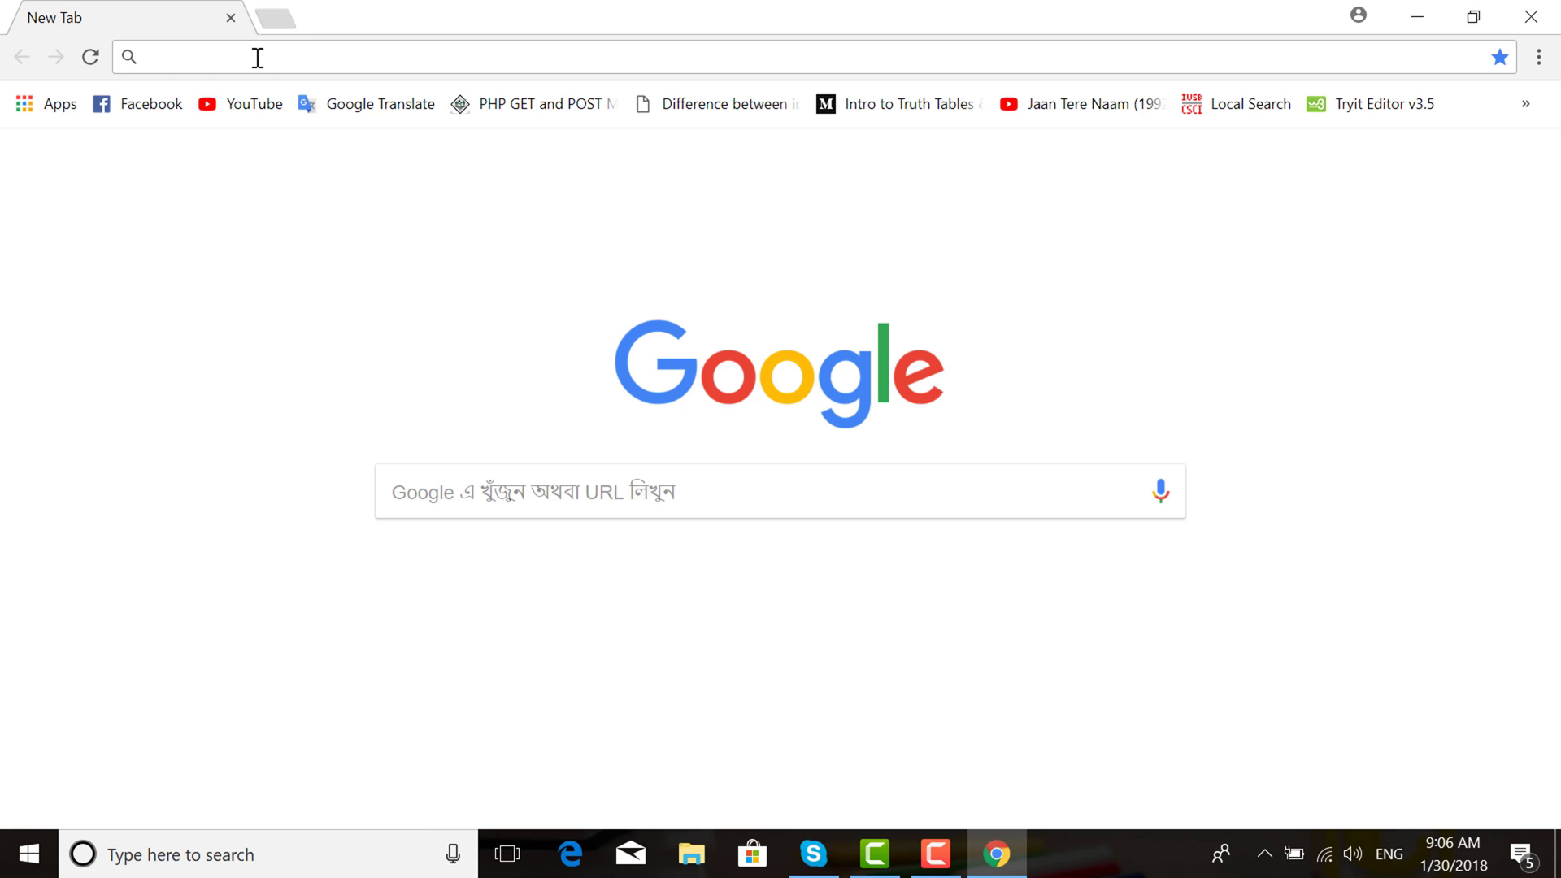
Search Google for 'arena simulation software' and open the arenasimulation.com result in a new tab
left_click(258, 58)
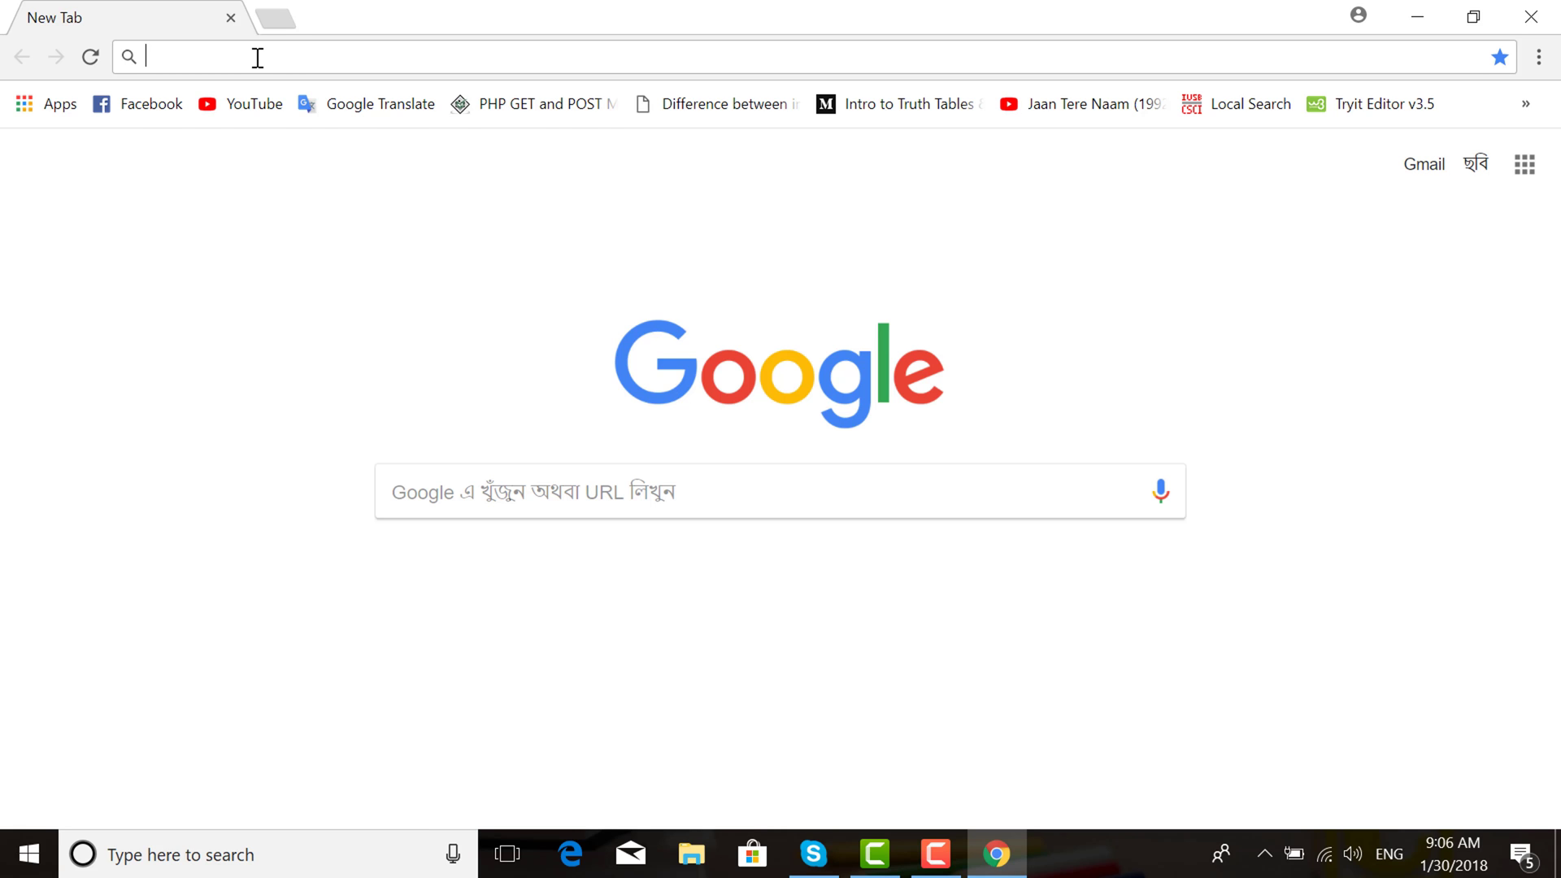
type("are")
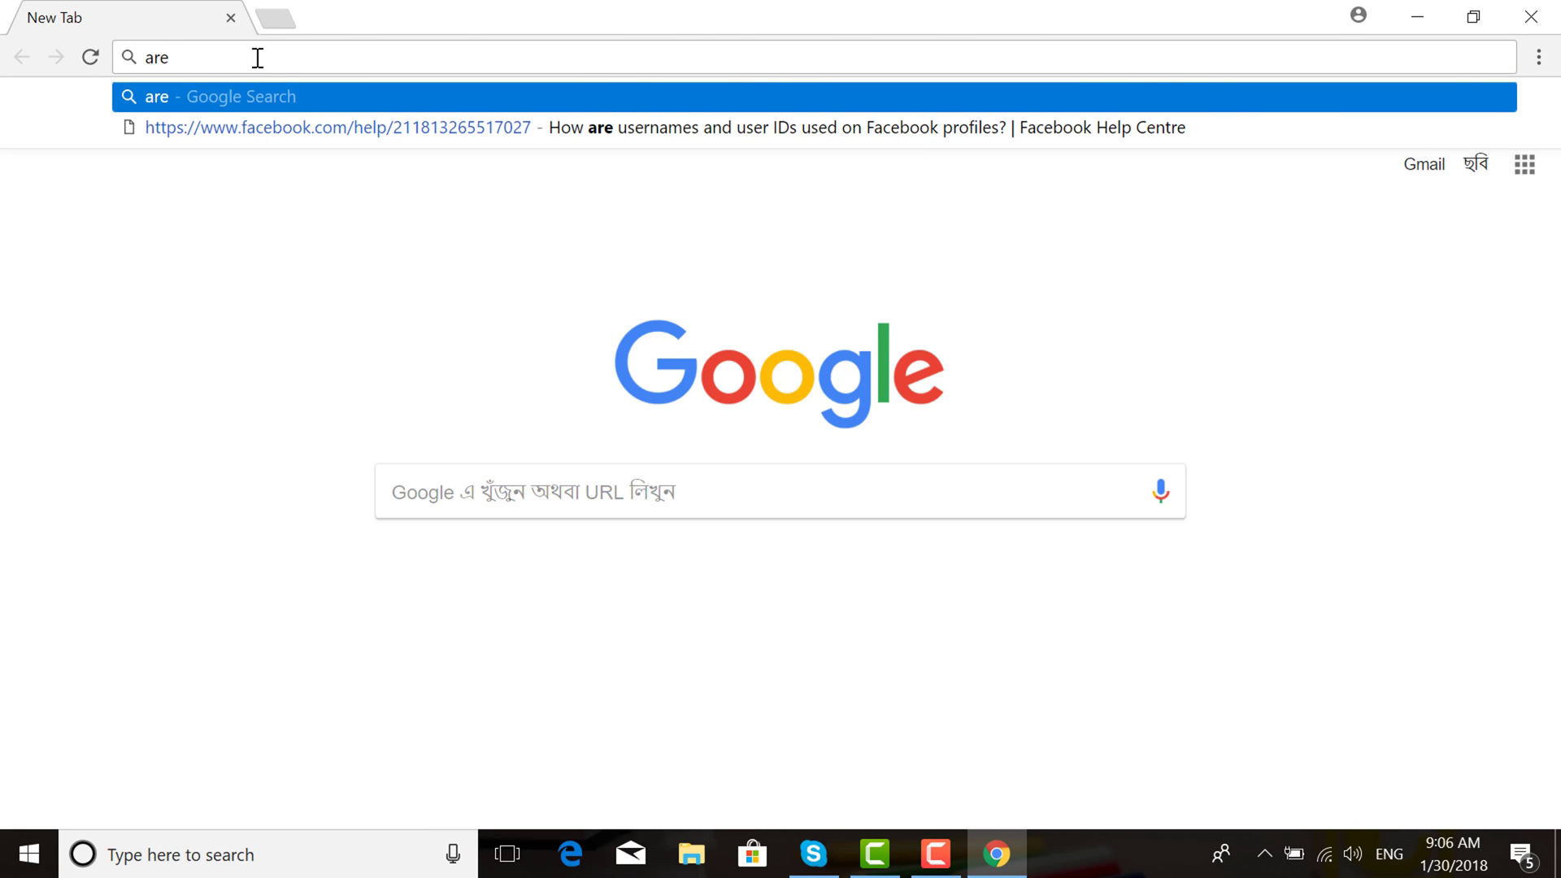
type("na")
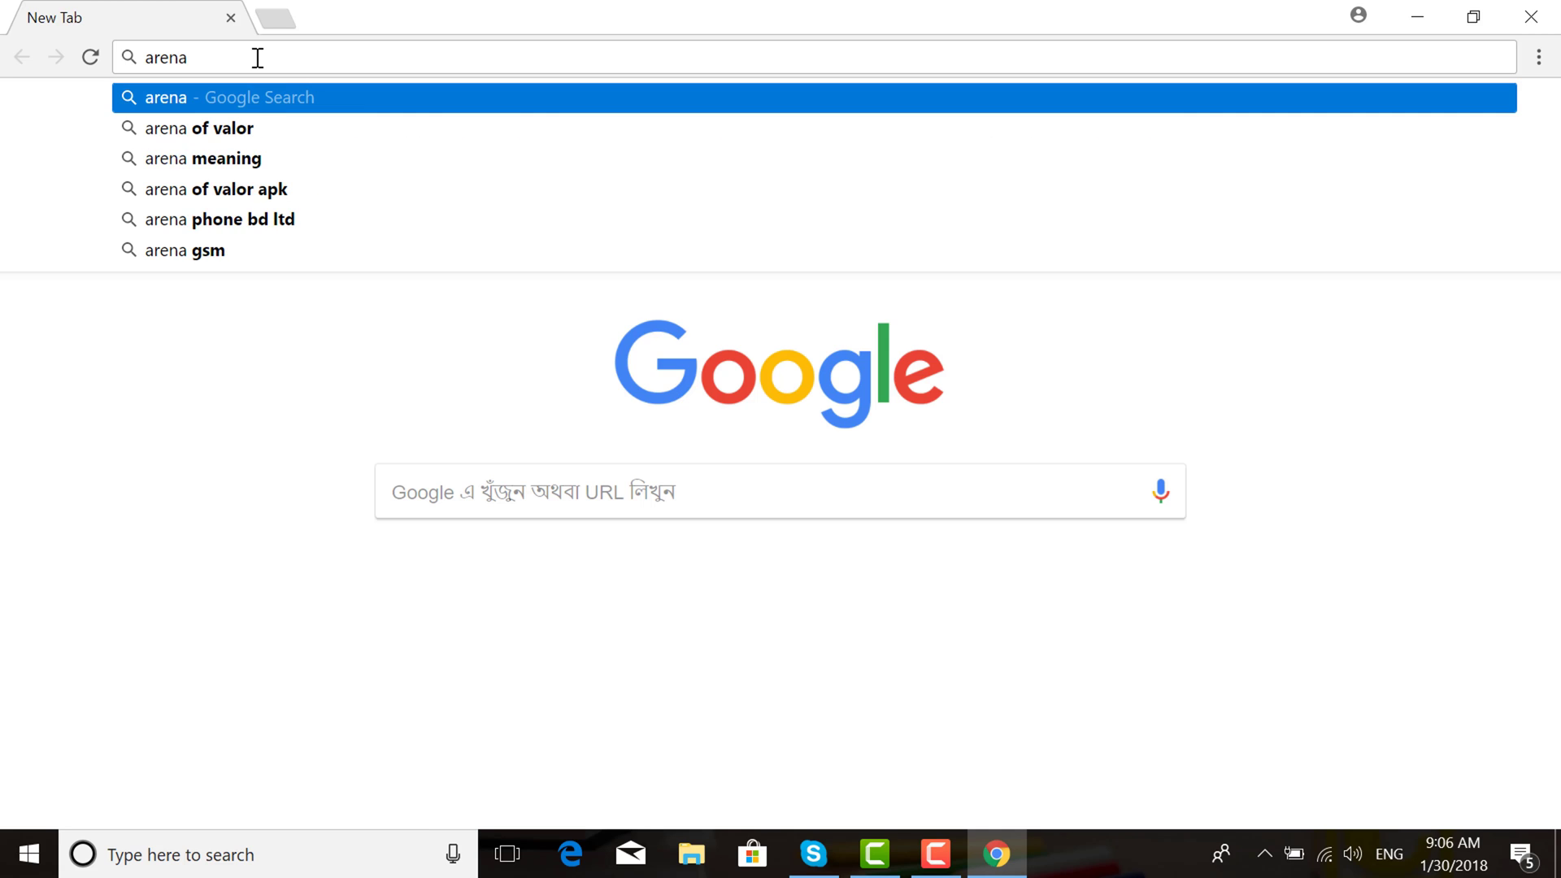
type(" simu")
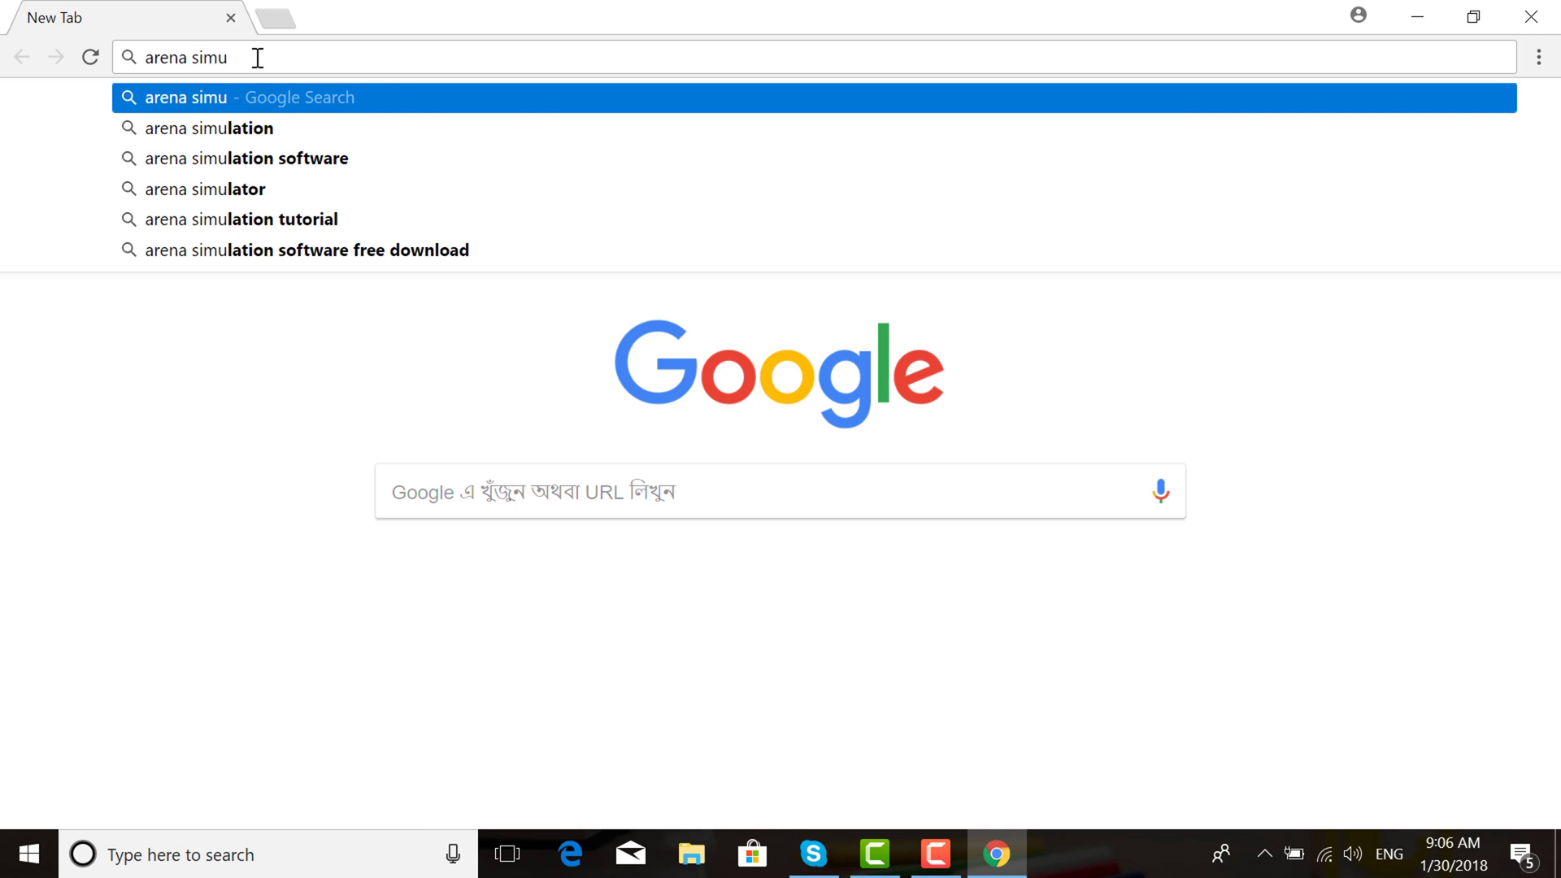
type("latio")
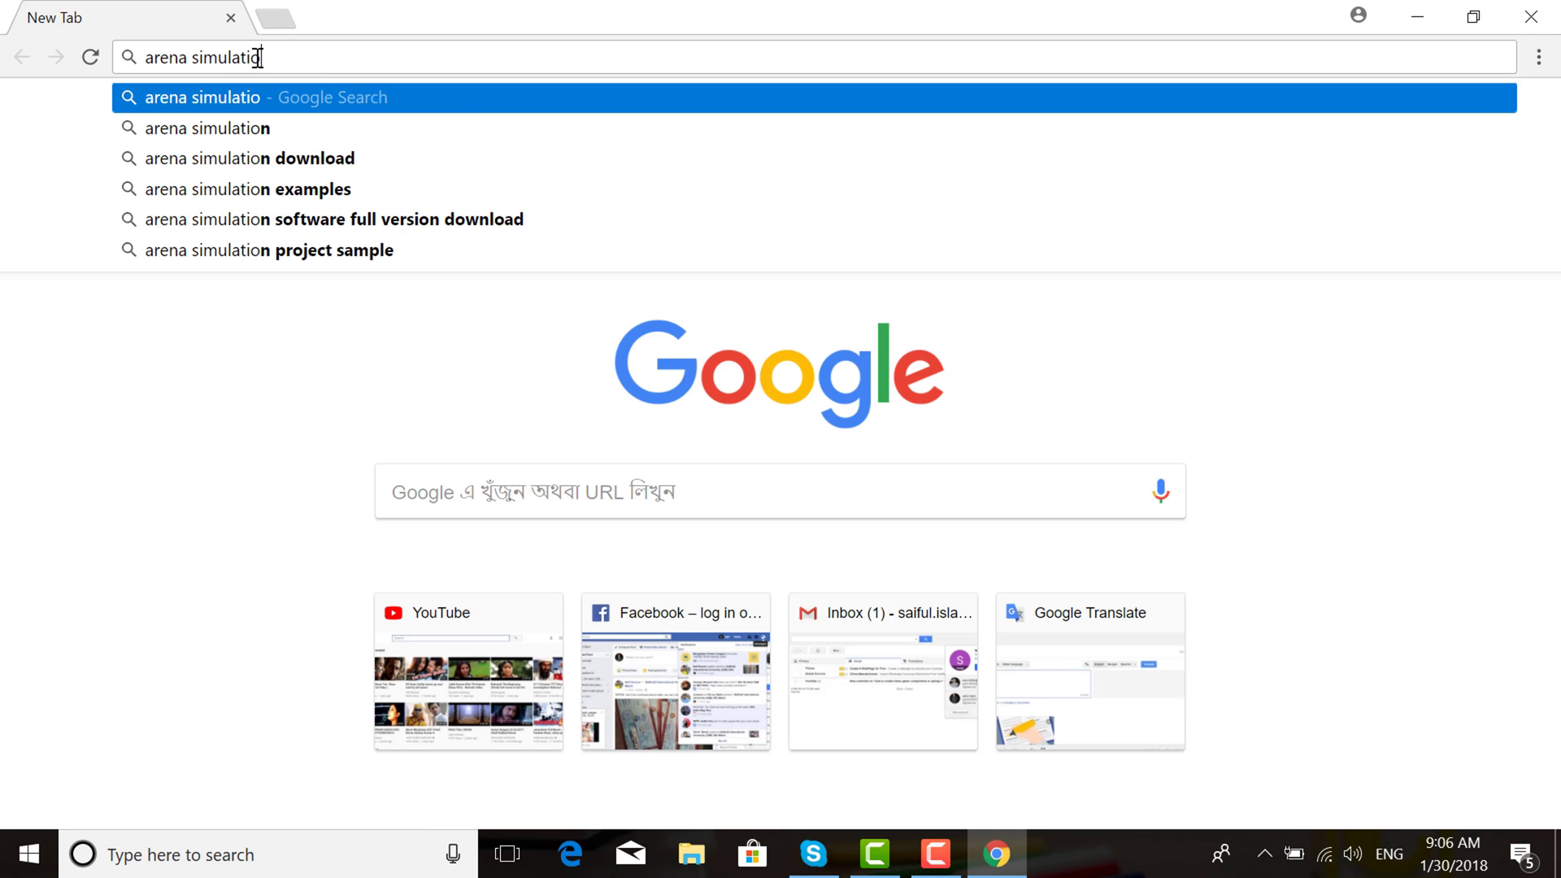
type("n")
key("Down")
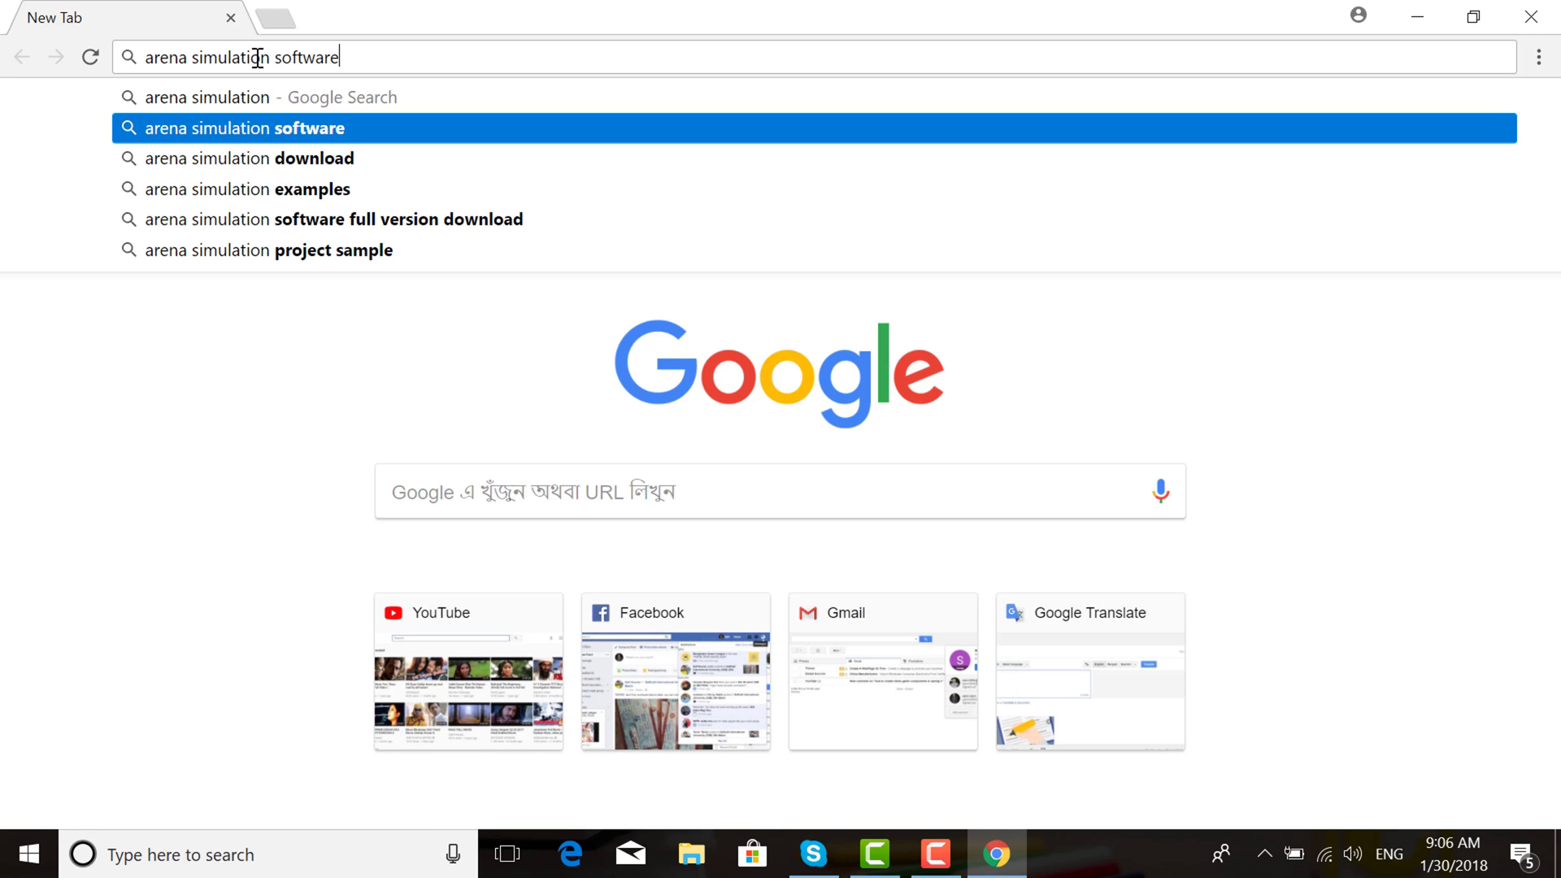
key("Return")
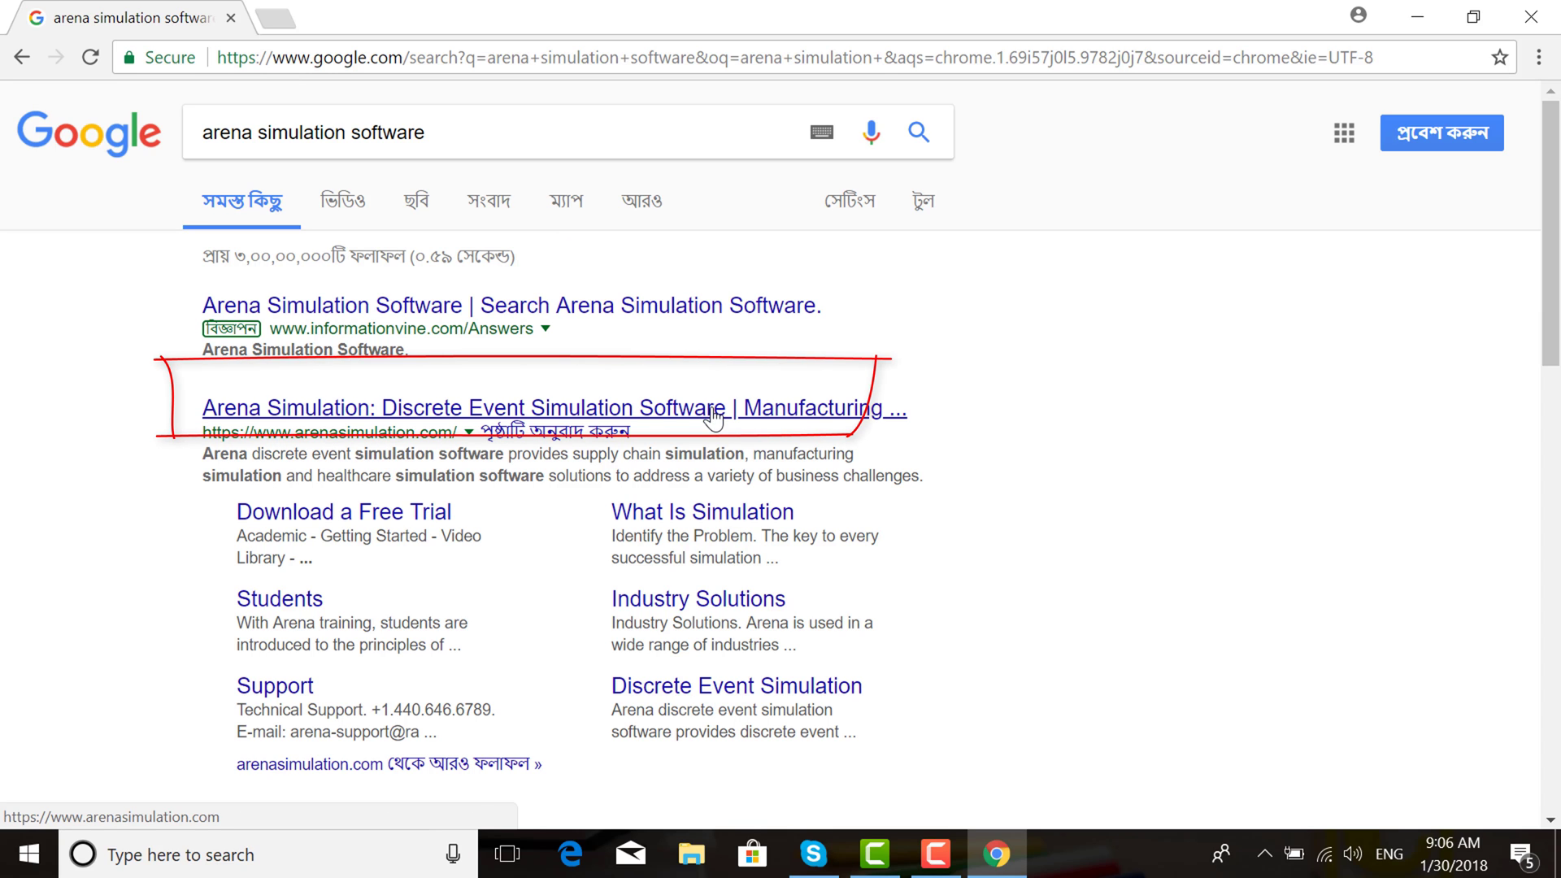
right_click(714, 419)
left_click(742, 426)
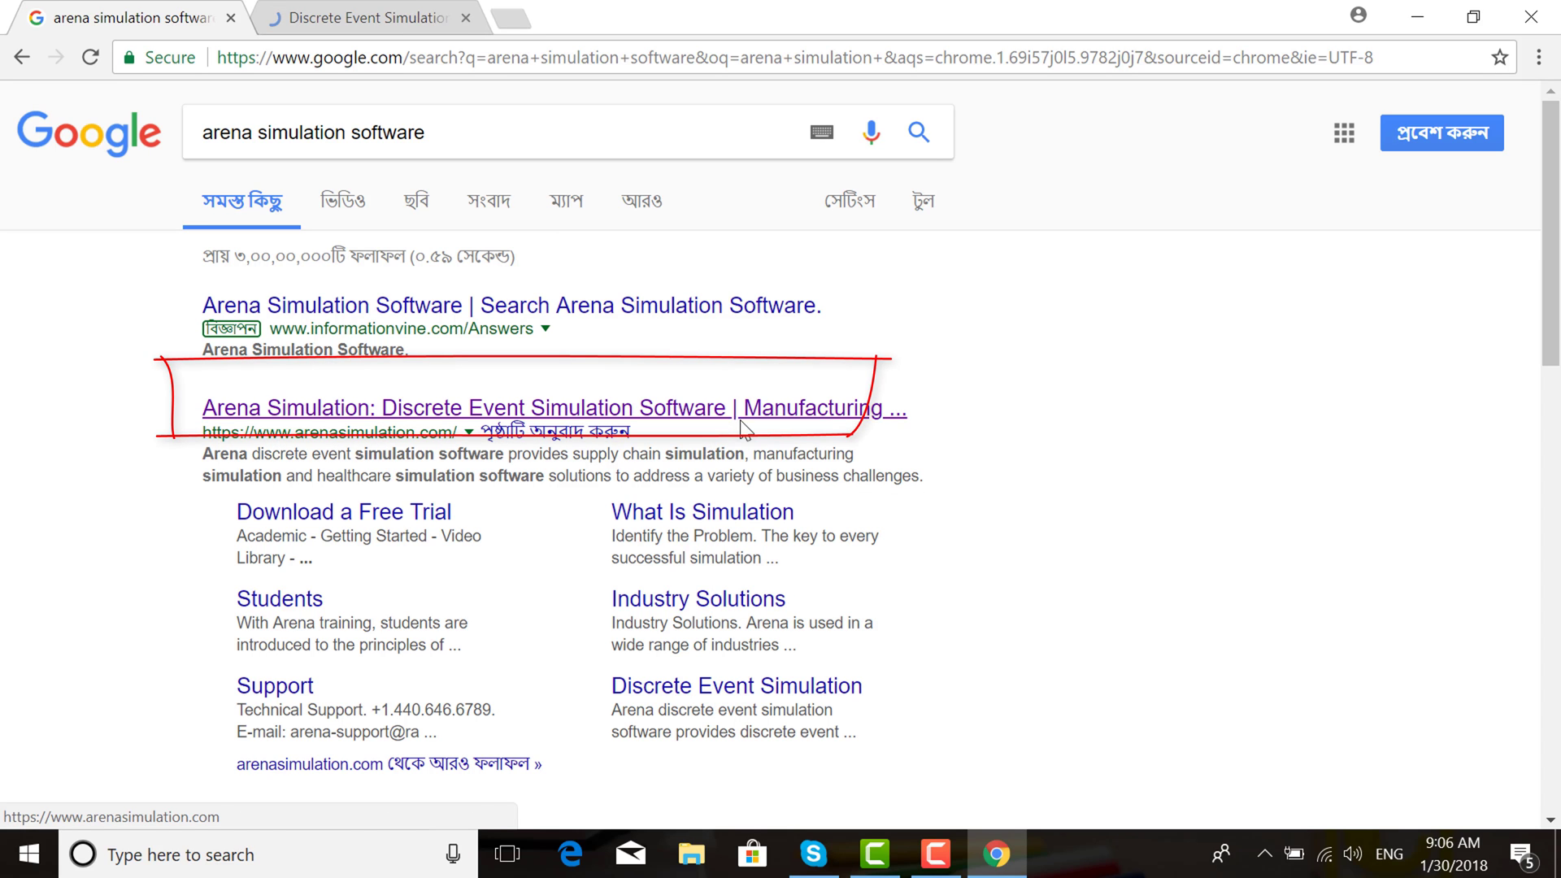
Switch to the Arena site and go to the Academic > Students page, scrolling toward its download link
left_click(400, 11)
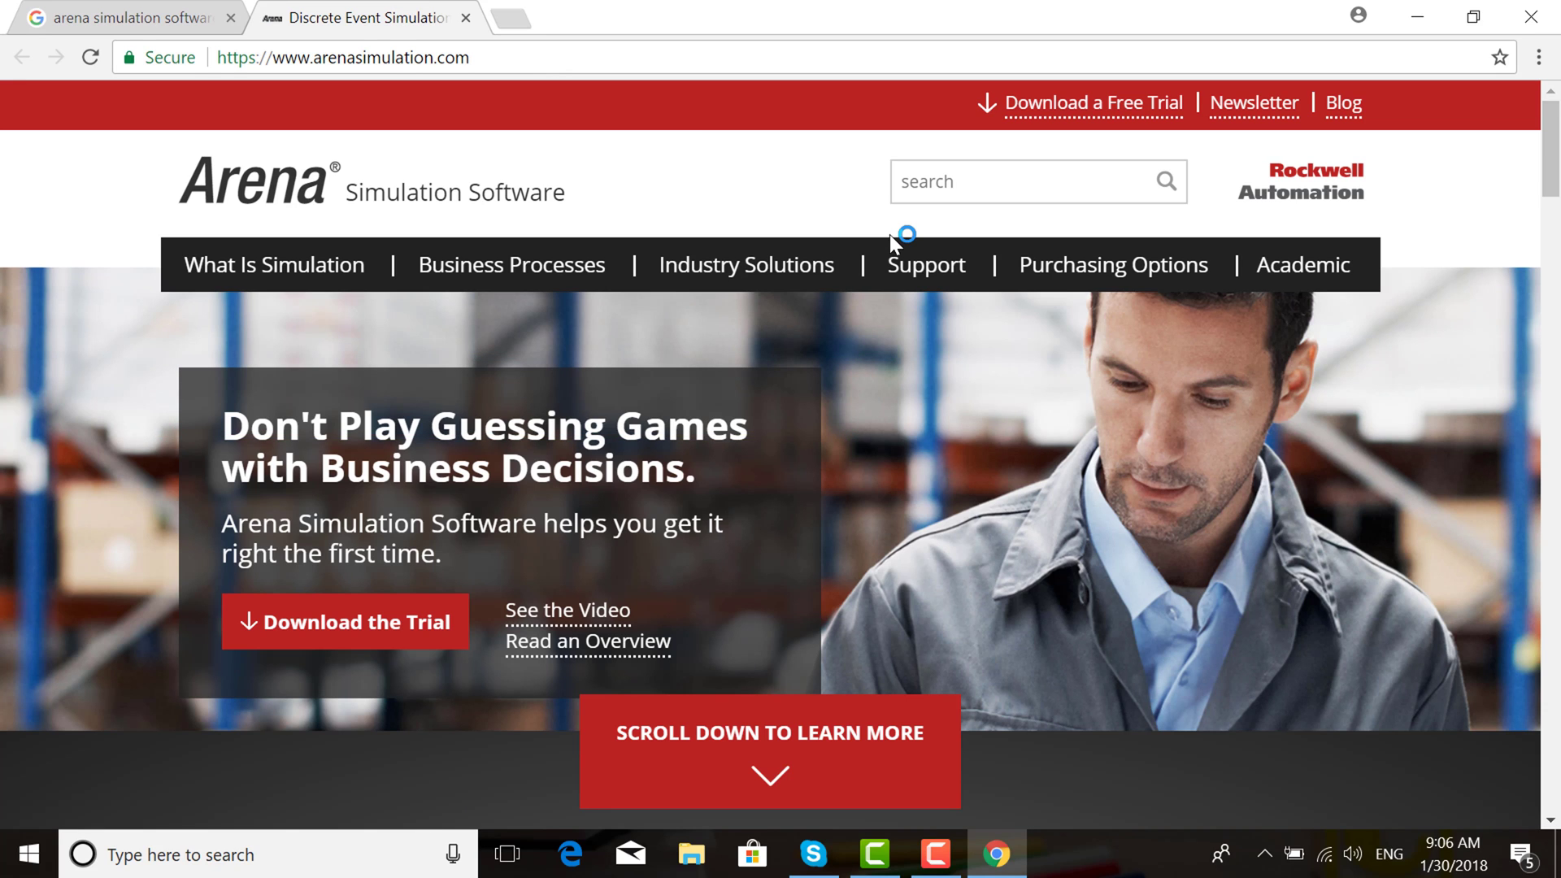
mouse_move(1358, 273)
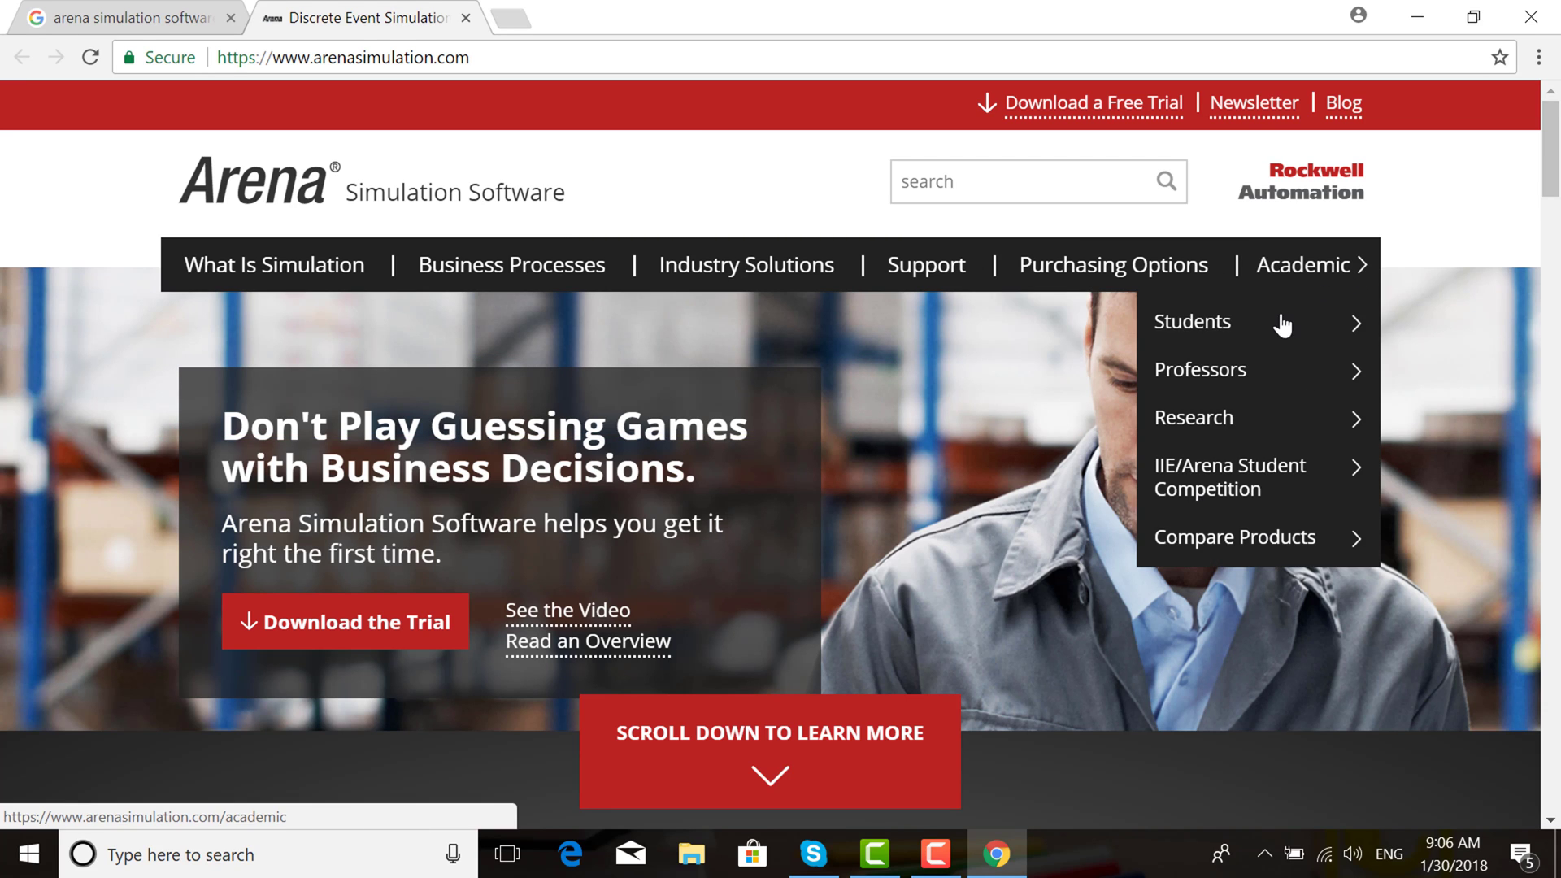
left_click(1274, 335)
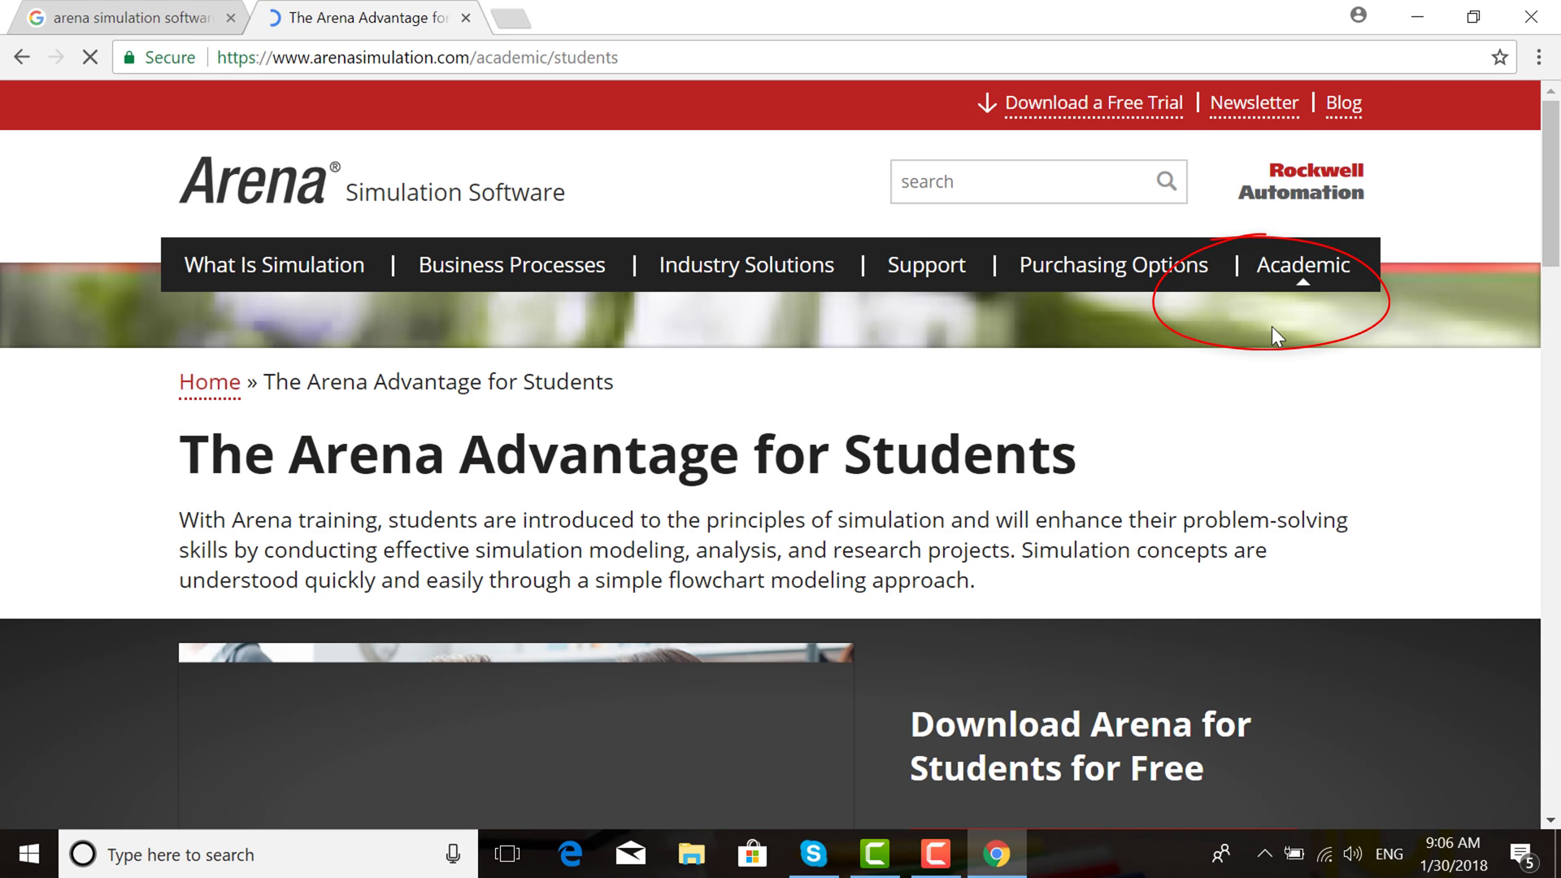
scroll(1553, 230, "down", 5)
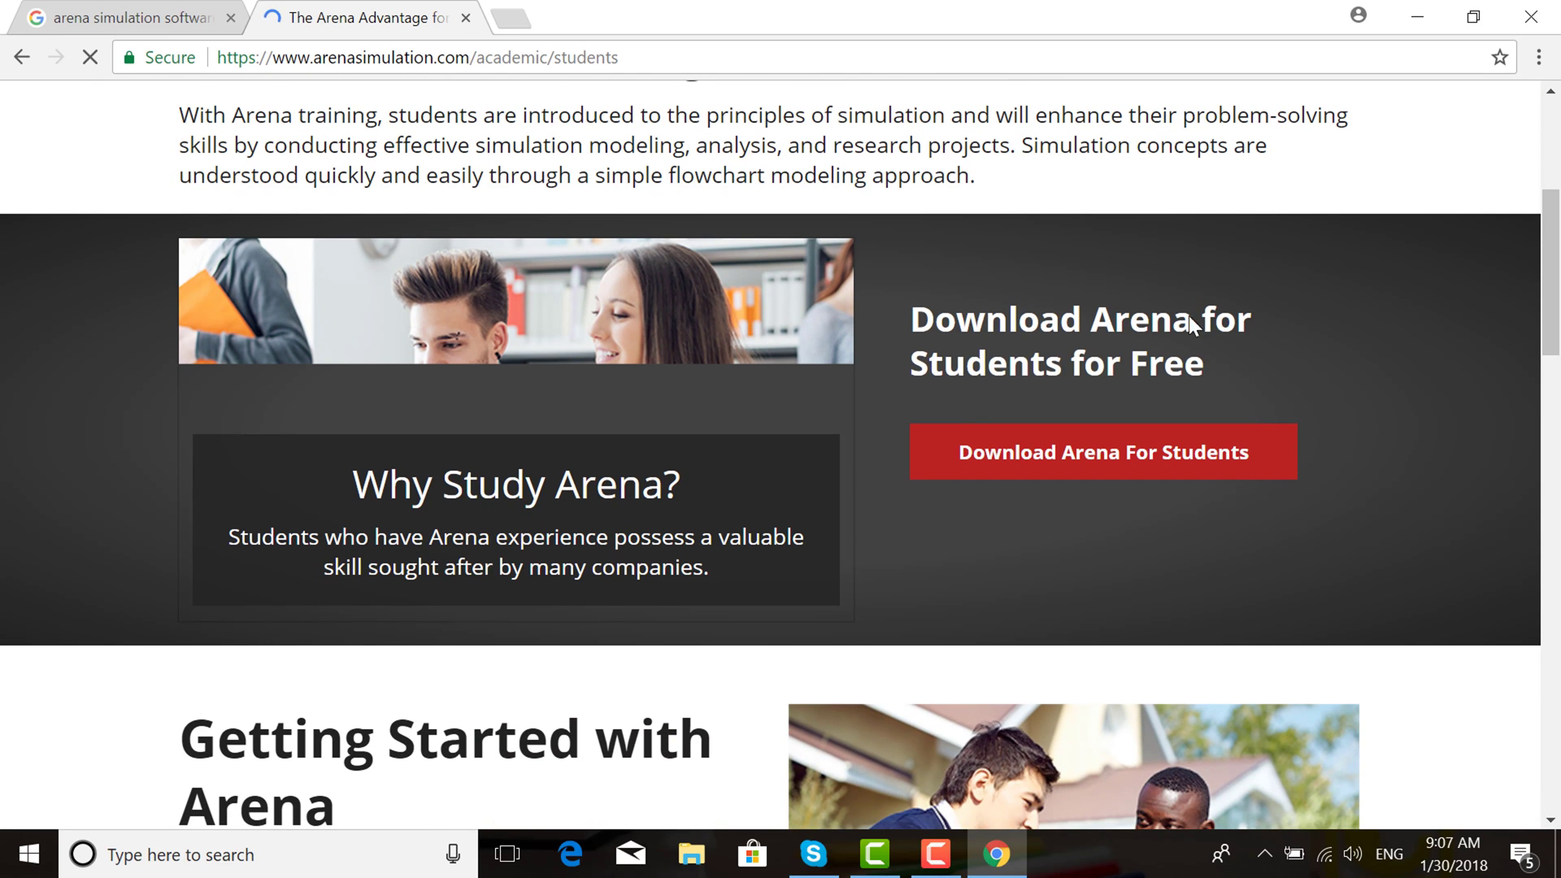
Open the Download Trial Version page and scroll to the blank Register for Free Download form
left_click(1138, 455)
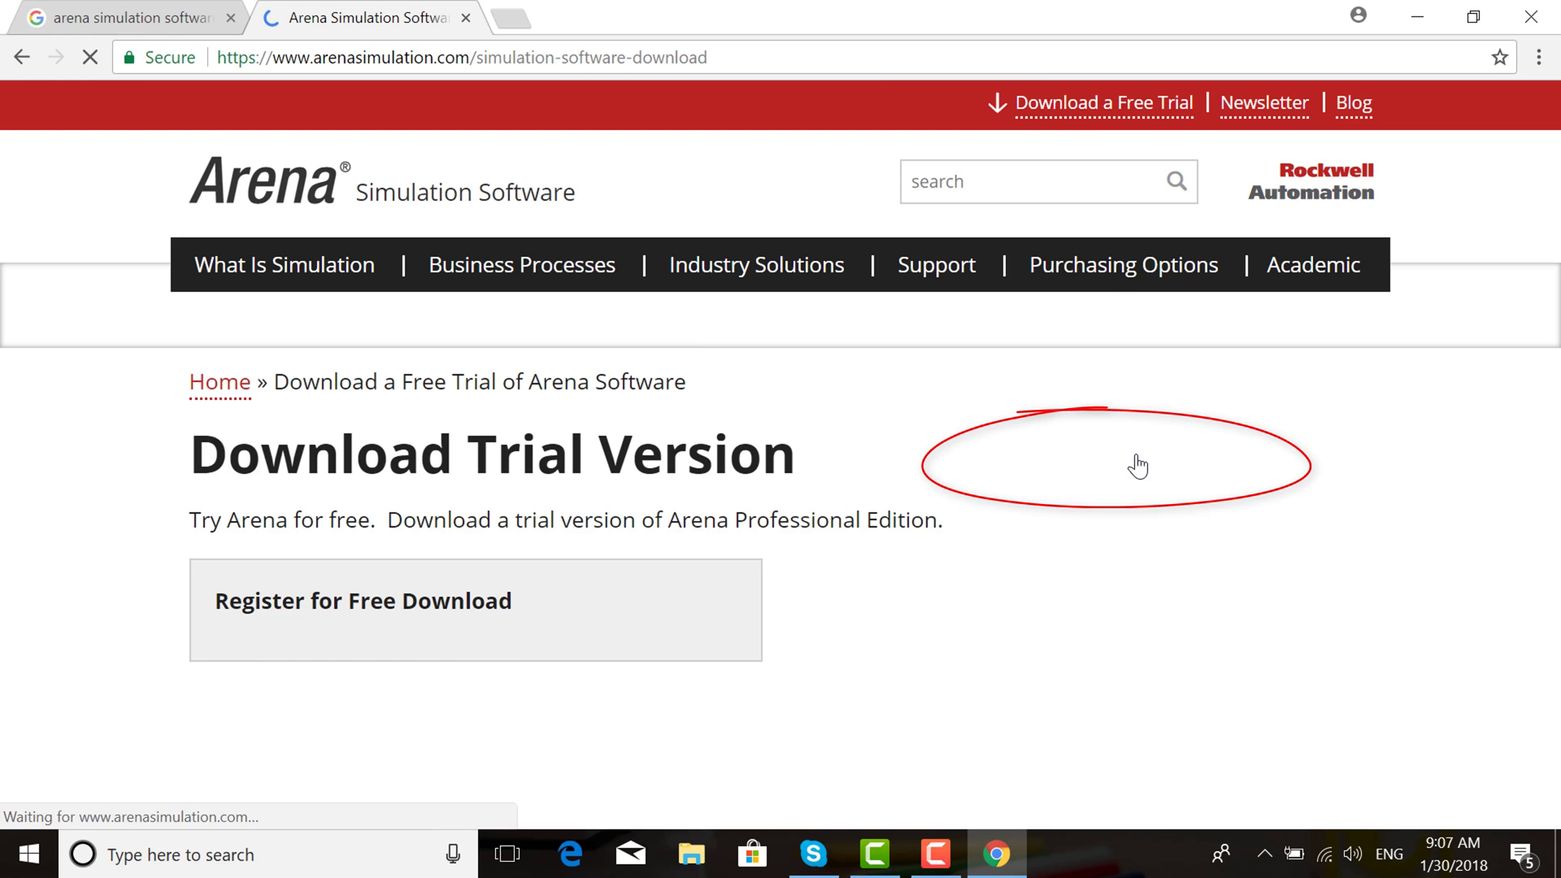
scroll(1137, 465, "down", 2)
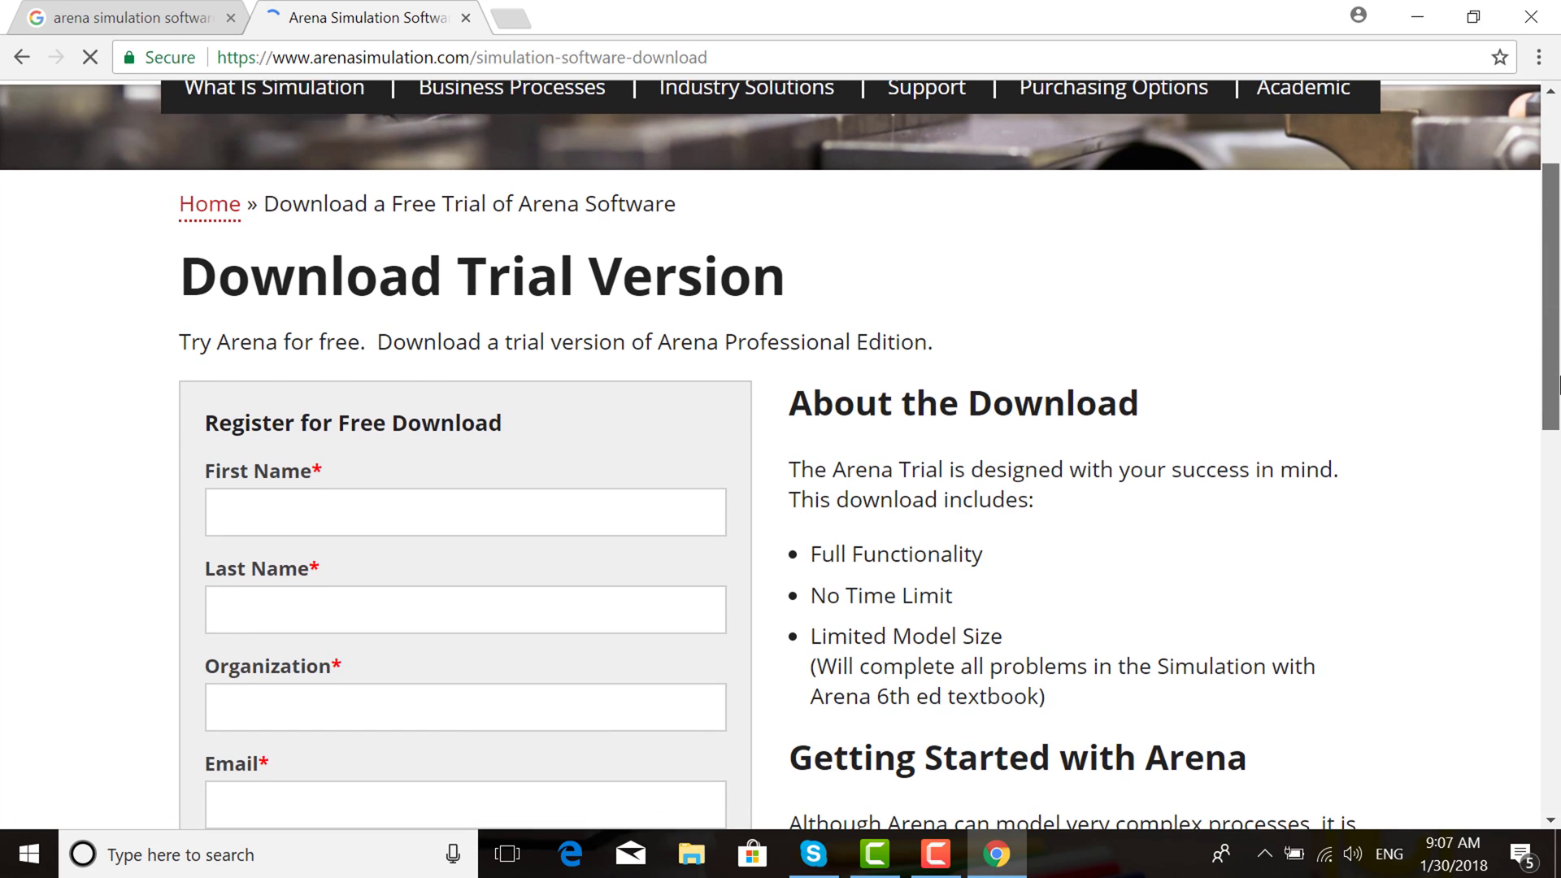
left_click_drag(1559, 383, 1559, 459)
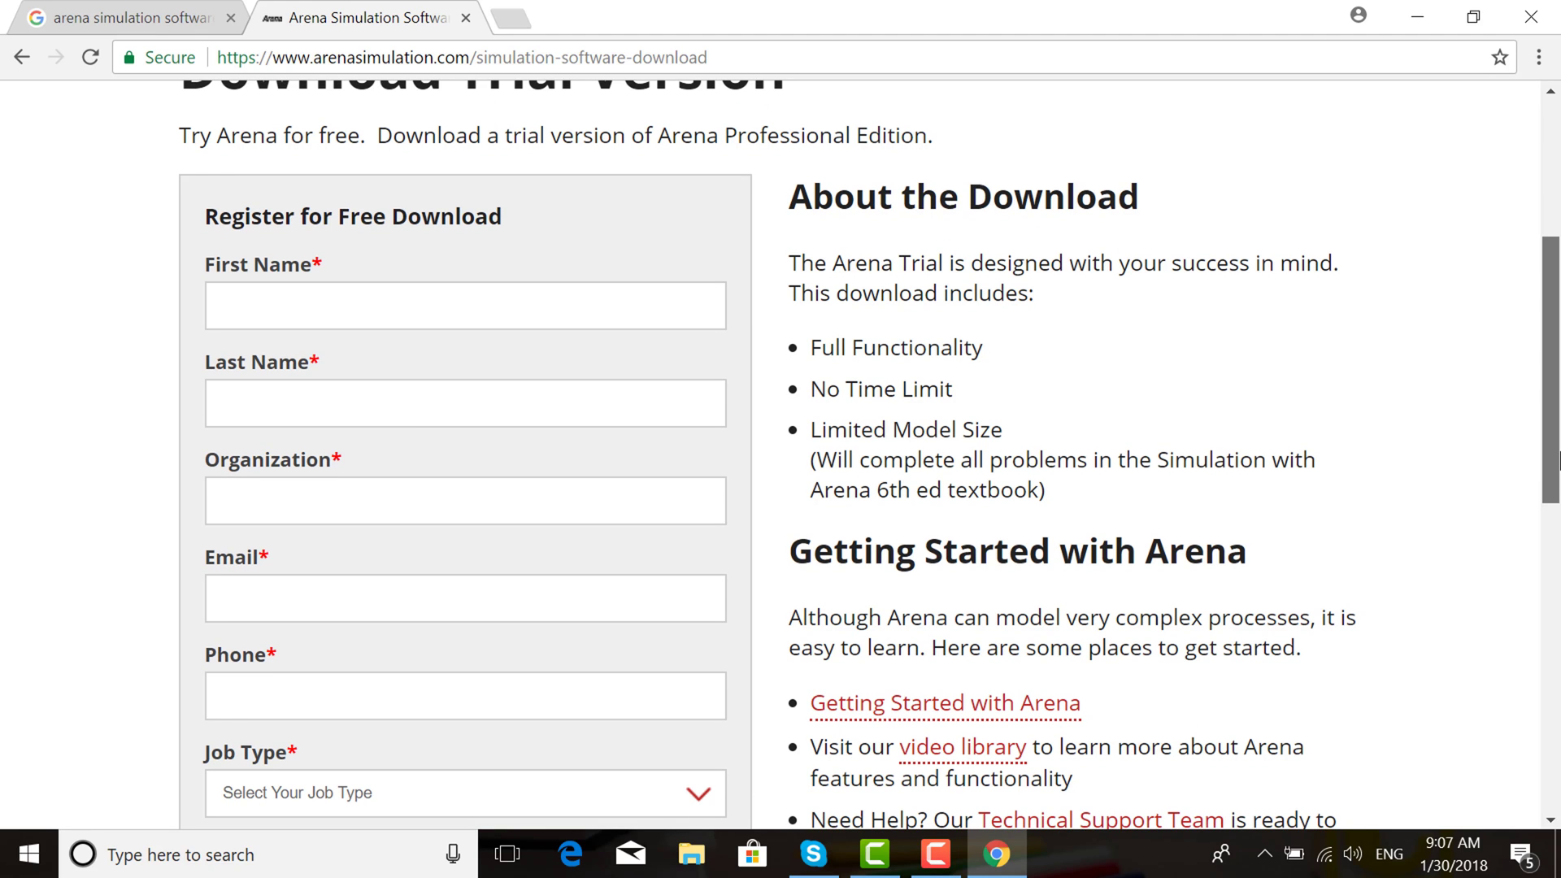
left_click_drag(1558, 460, 1559, 456)
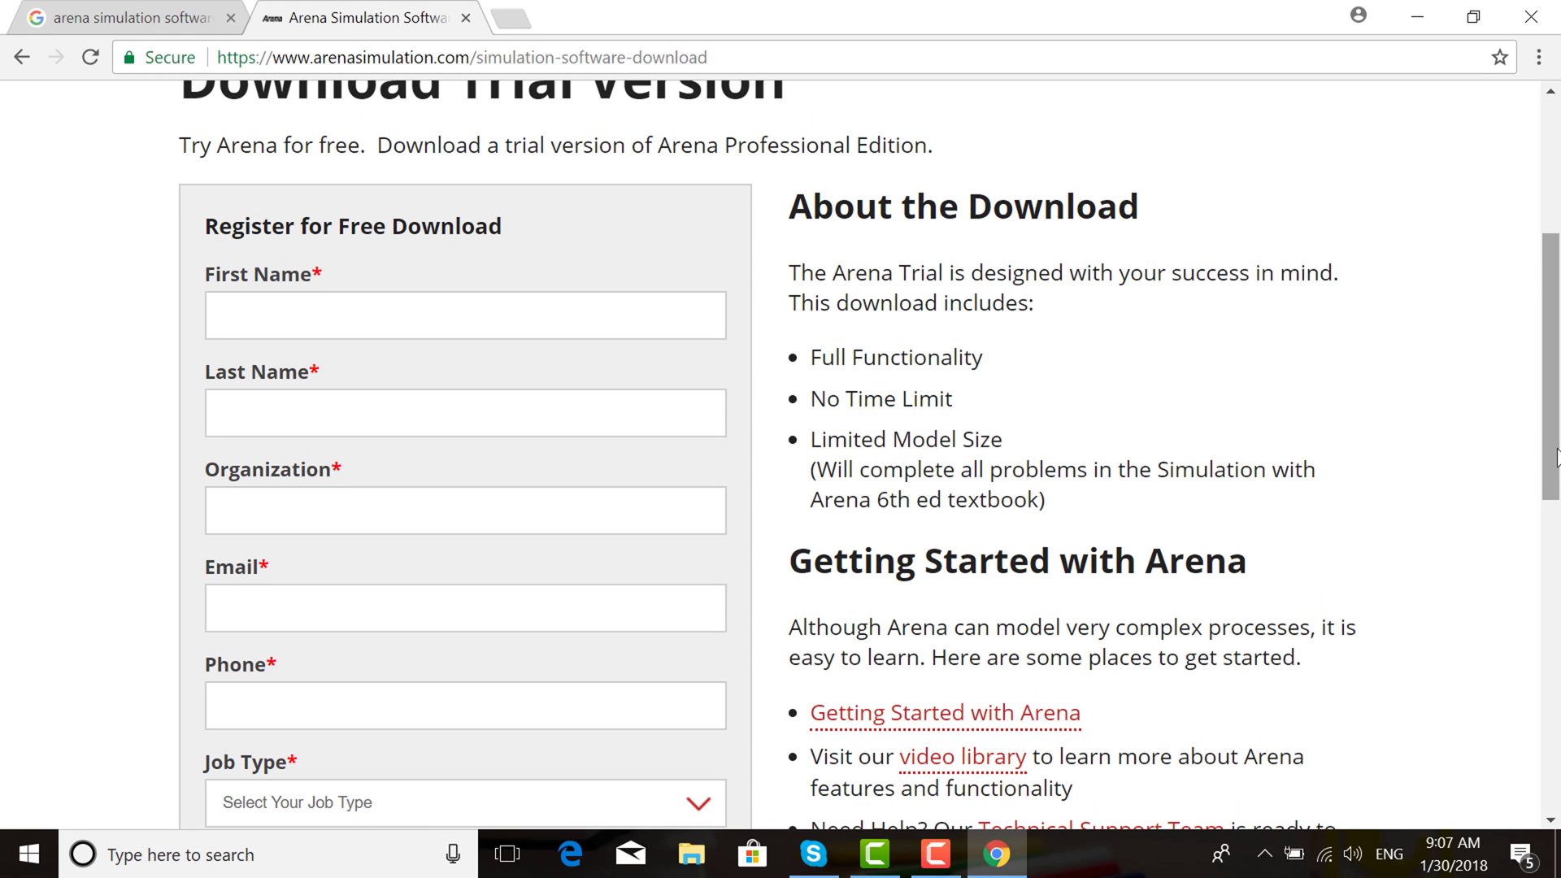
Autofill the first name, last name, Organization 'student' and the saved e-mail address
left_click(448, 324)
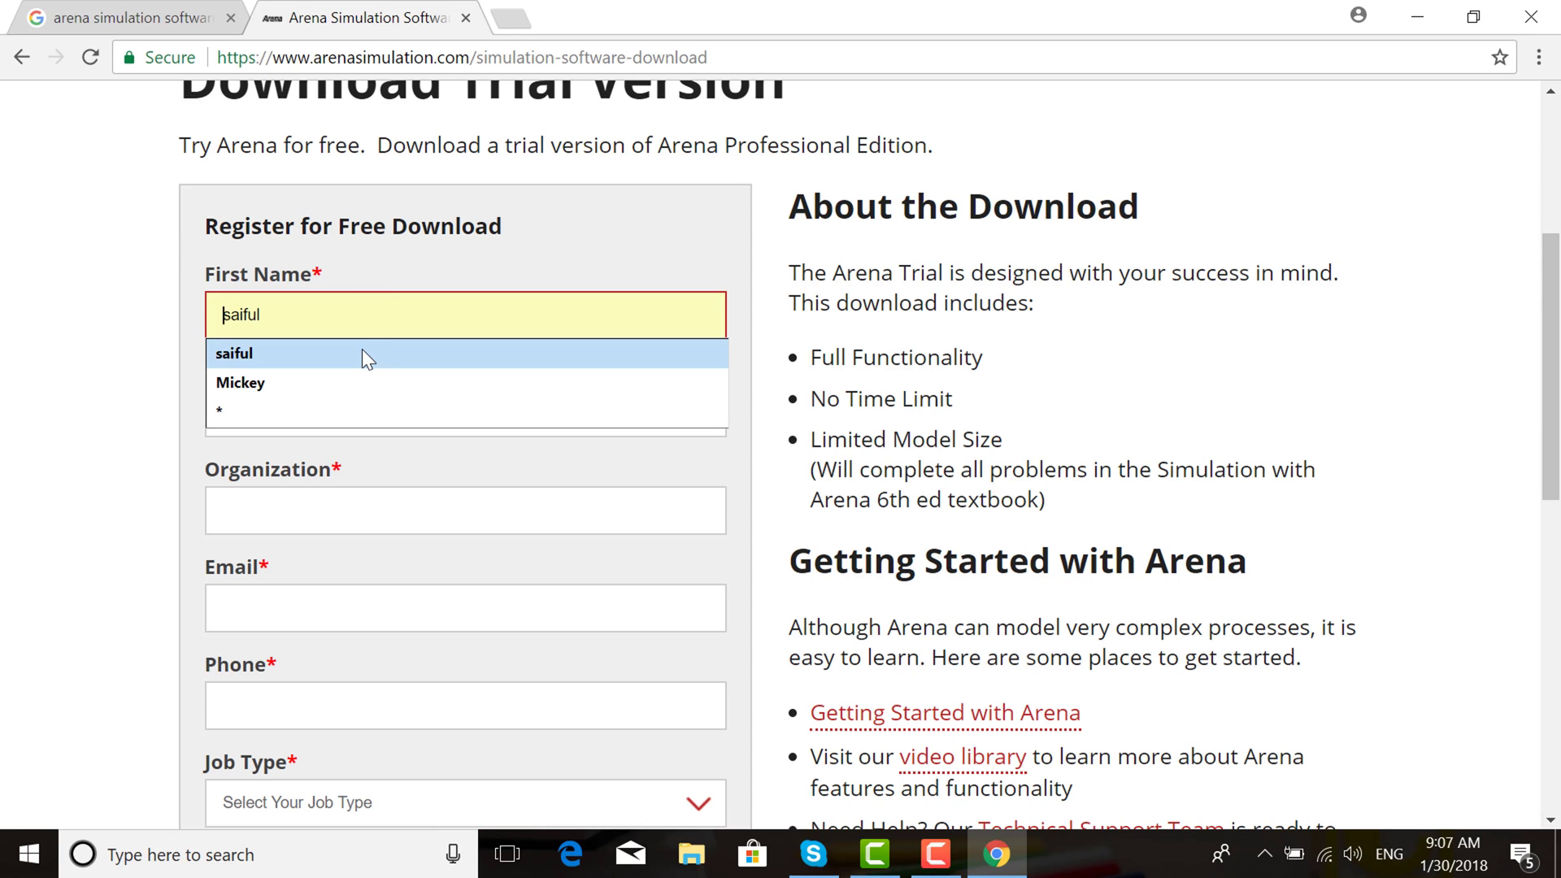
left_click(363, 351)
left_click(359, 409)
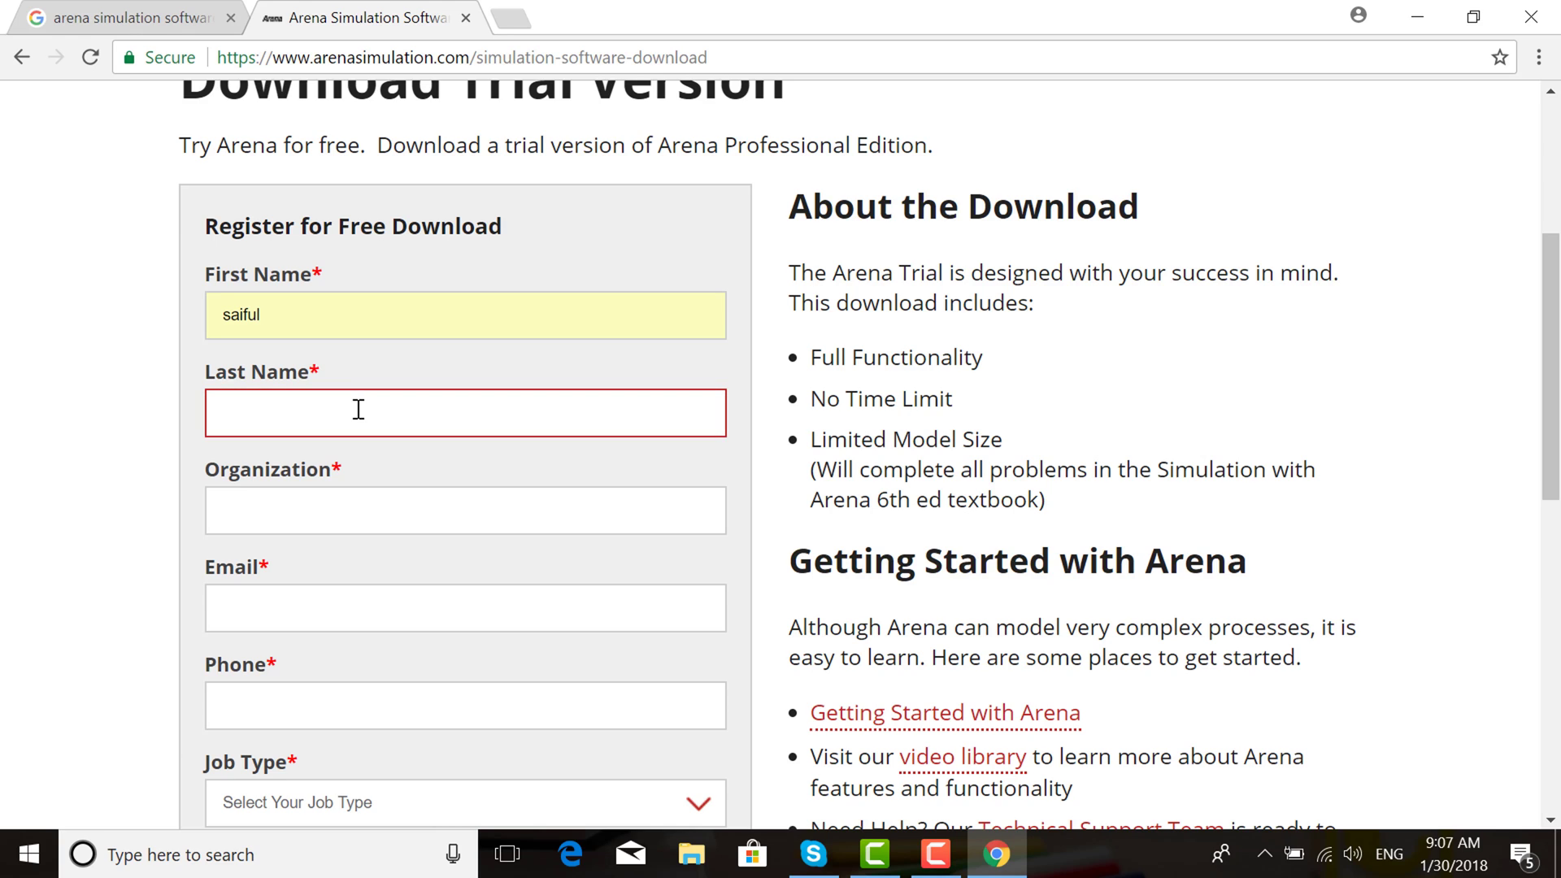
left_click(307, 449)
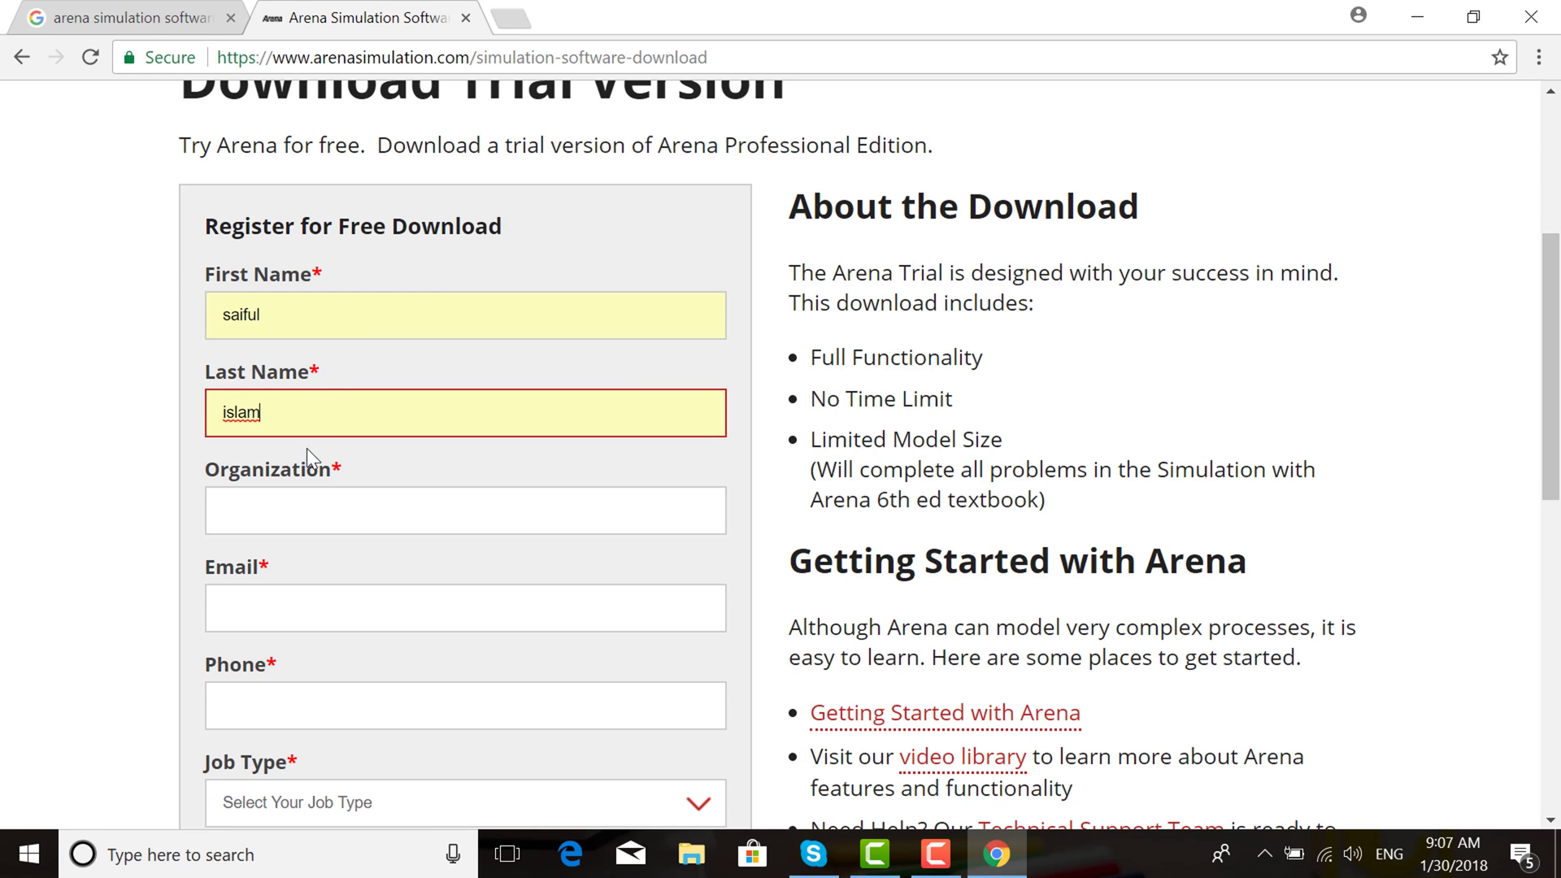
left_click(298, 502)
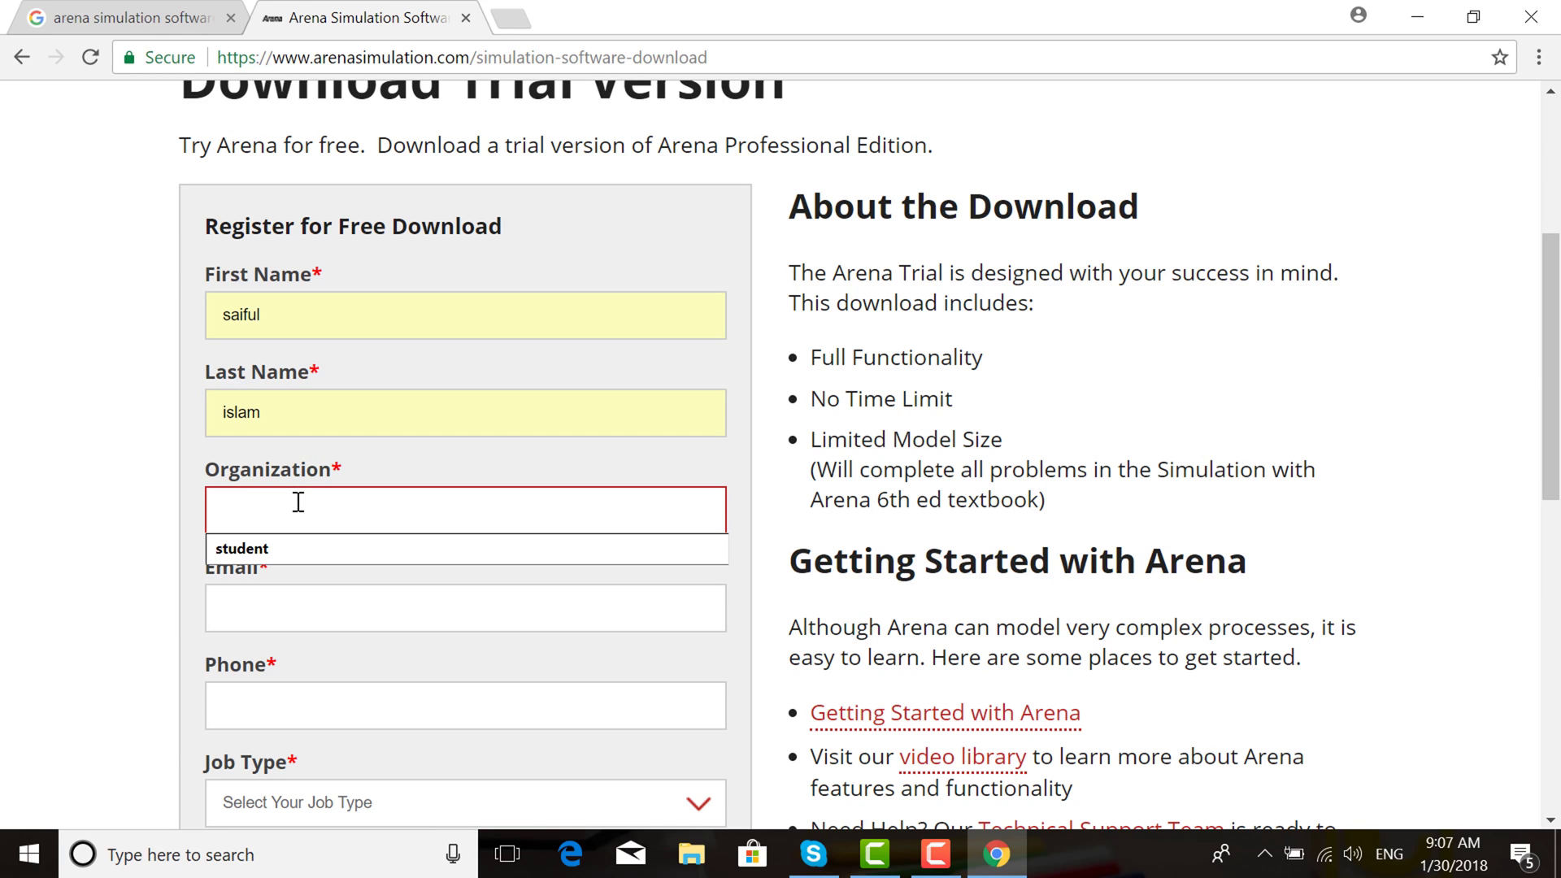
left_click(283, 548)
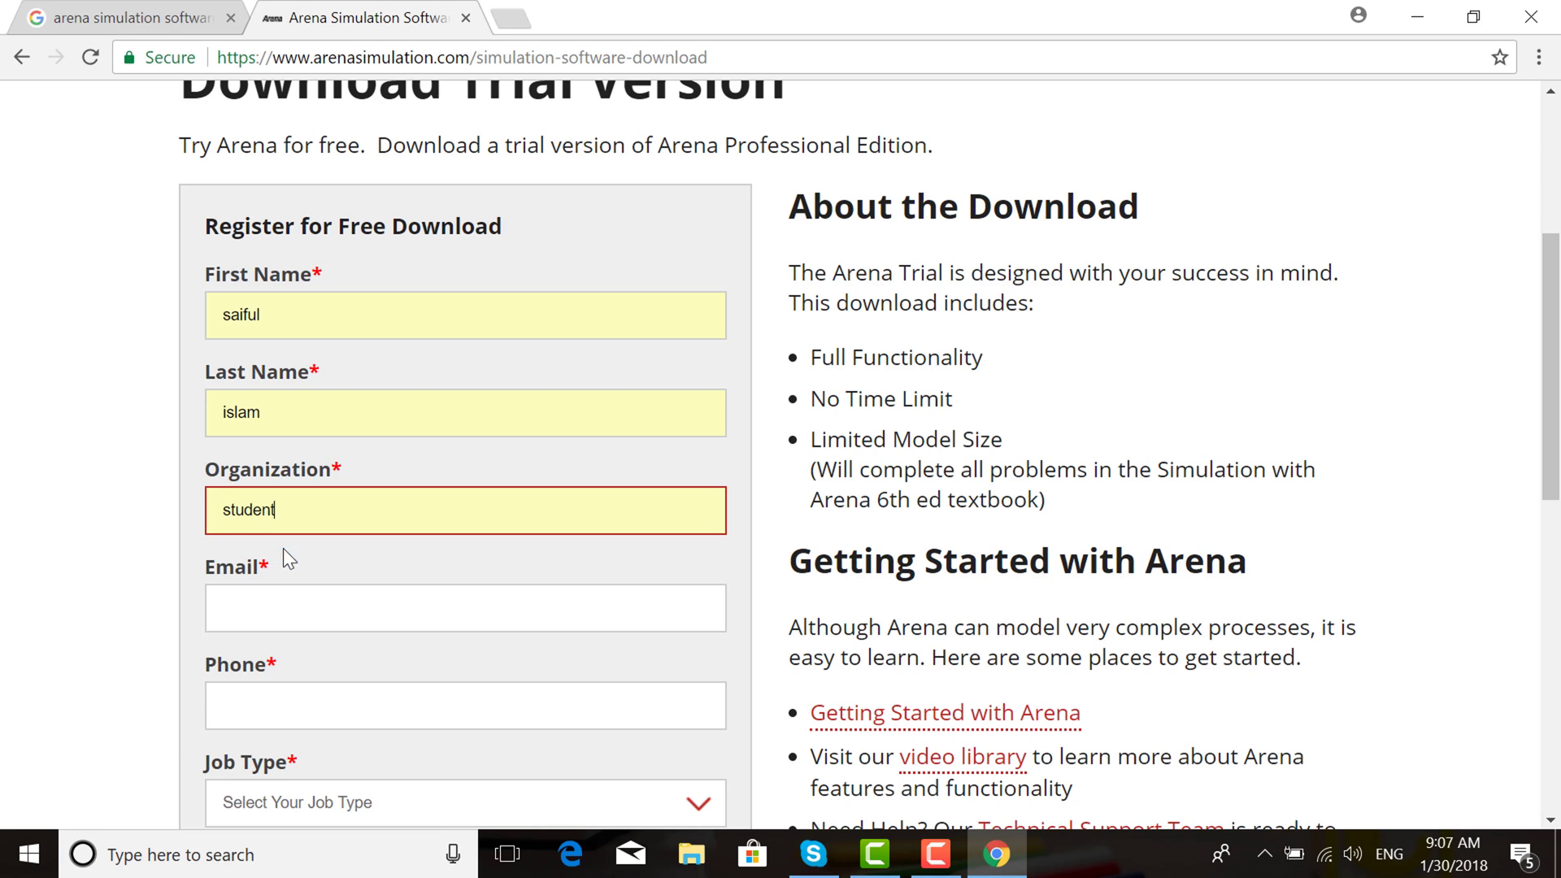
left_click(300, 606)
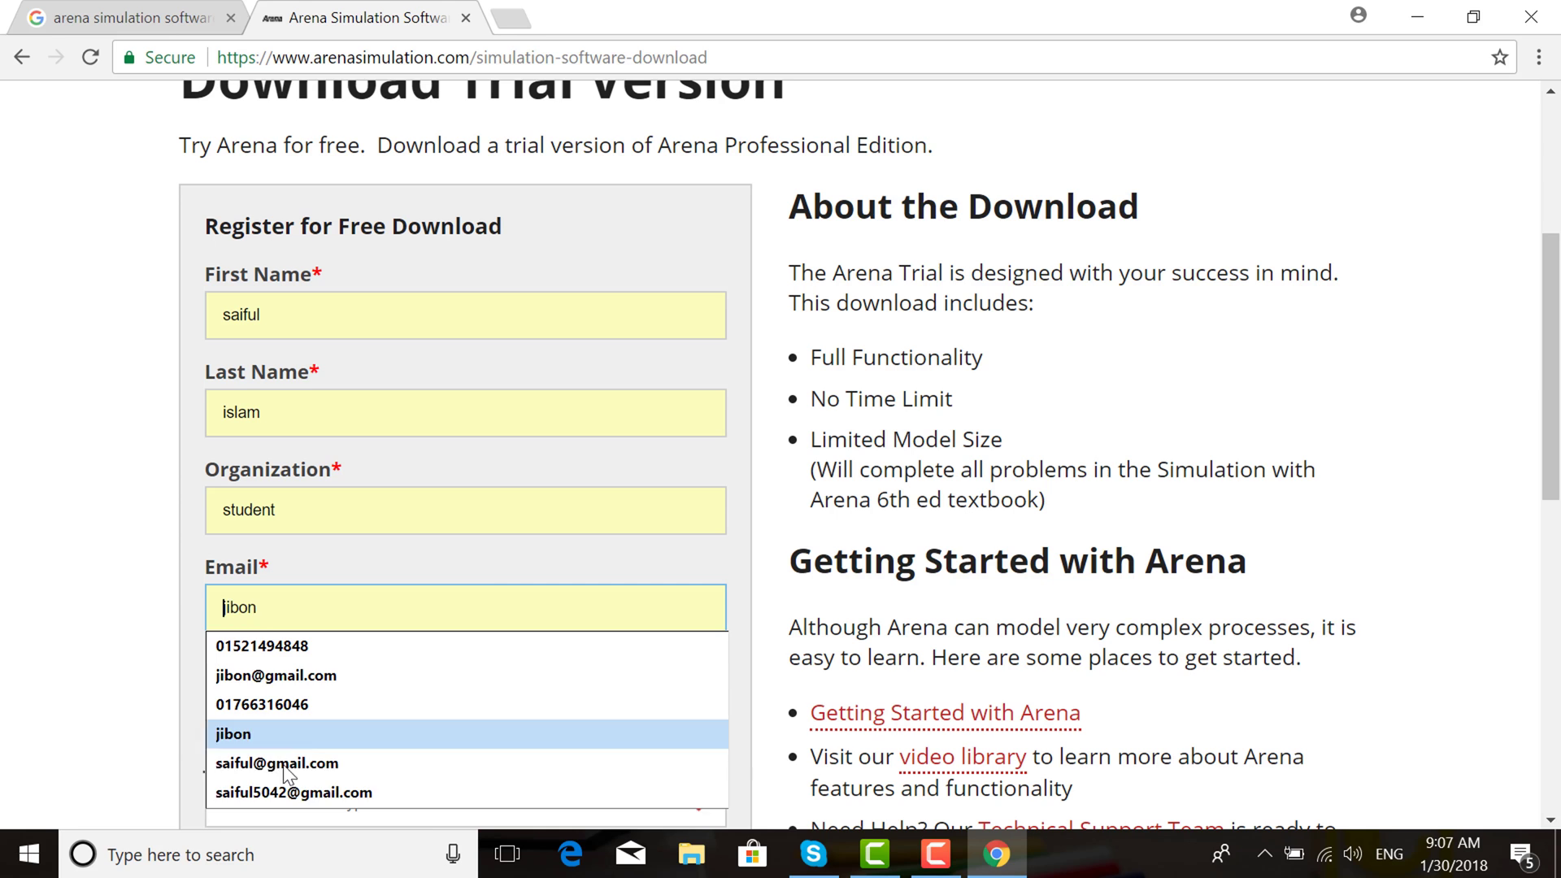
left_click(282, 791)
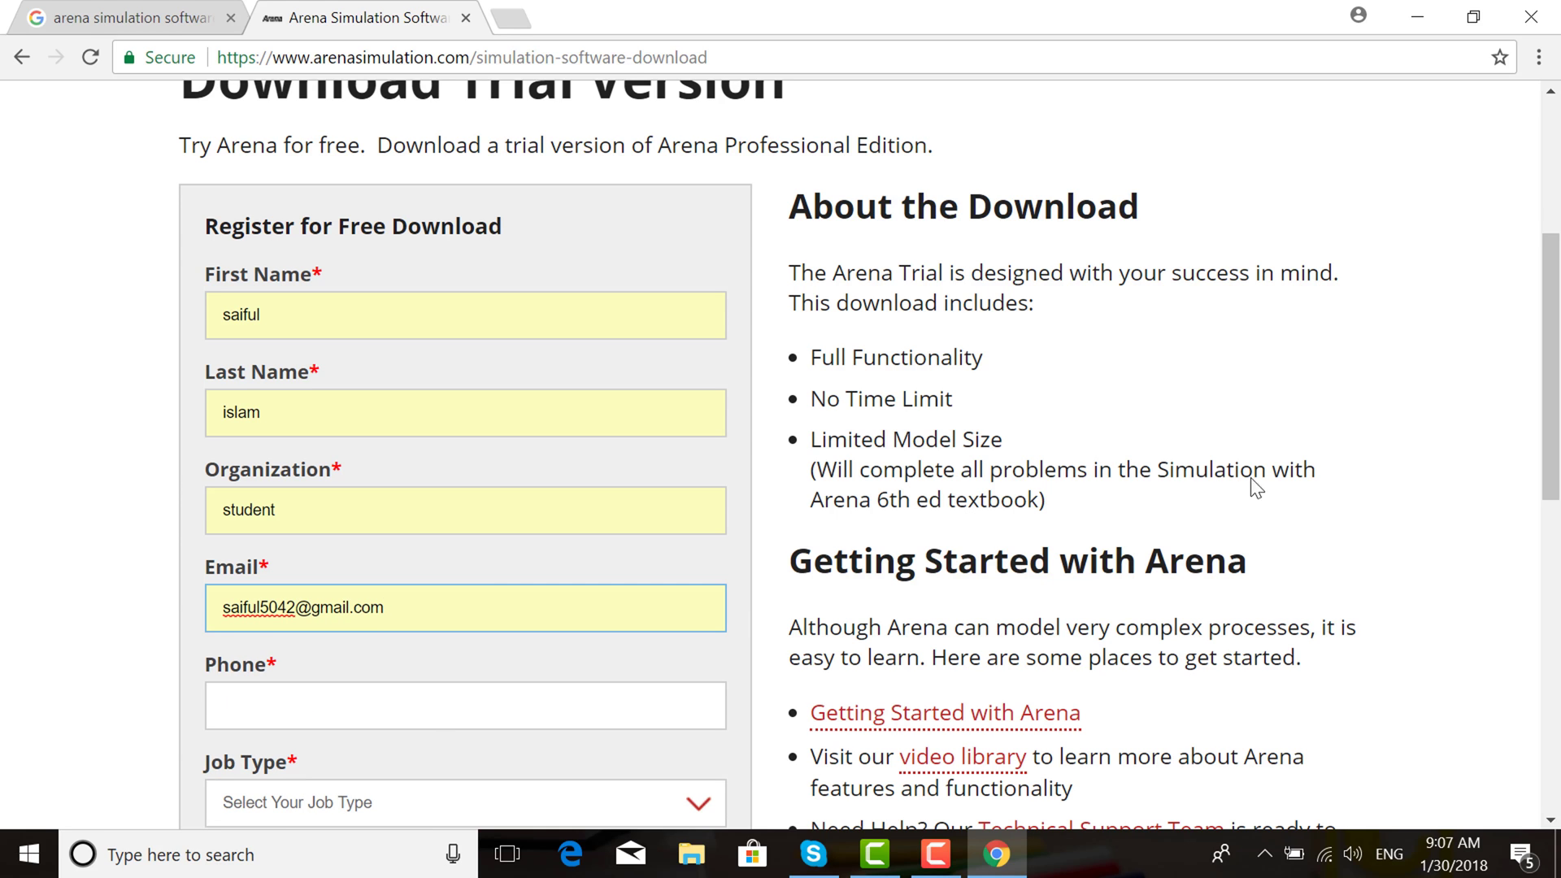
Fill in the saved phone number and set Job Type to Student
left_click_drag(1551, 406, 1552, 483)
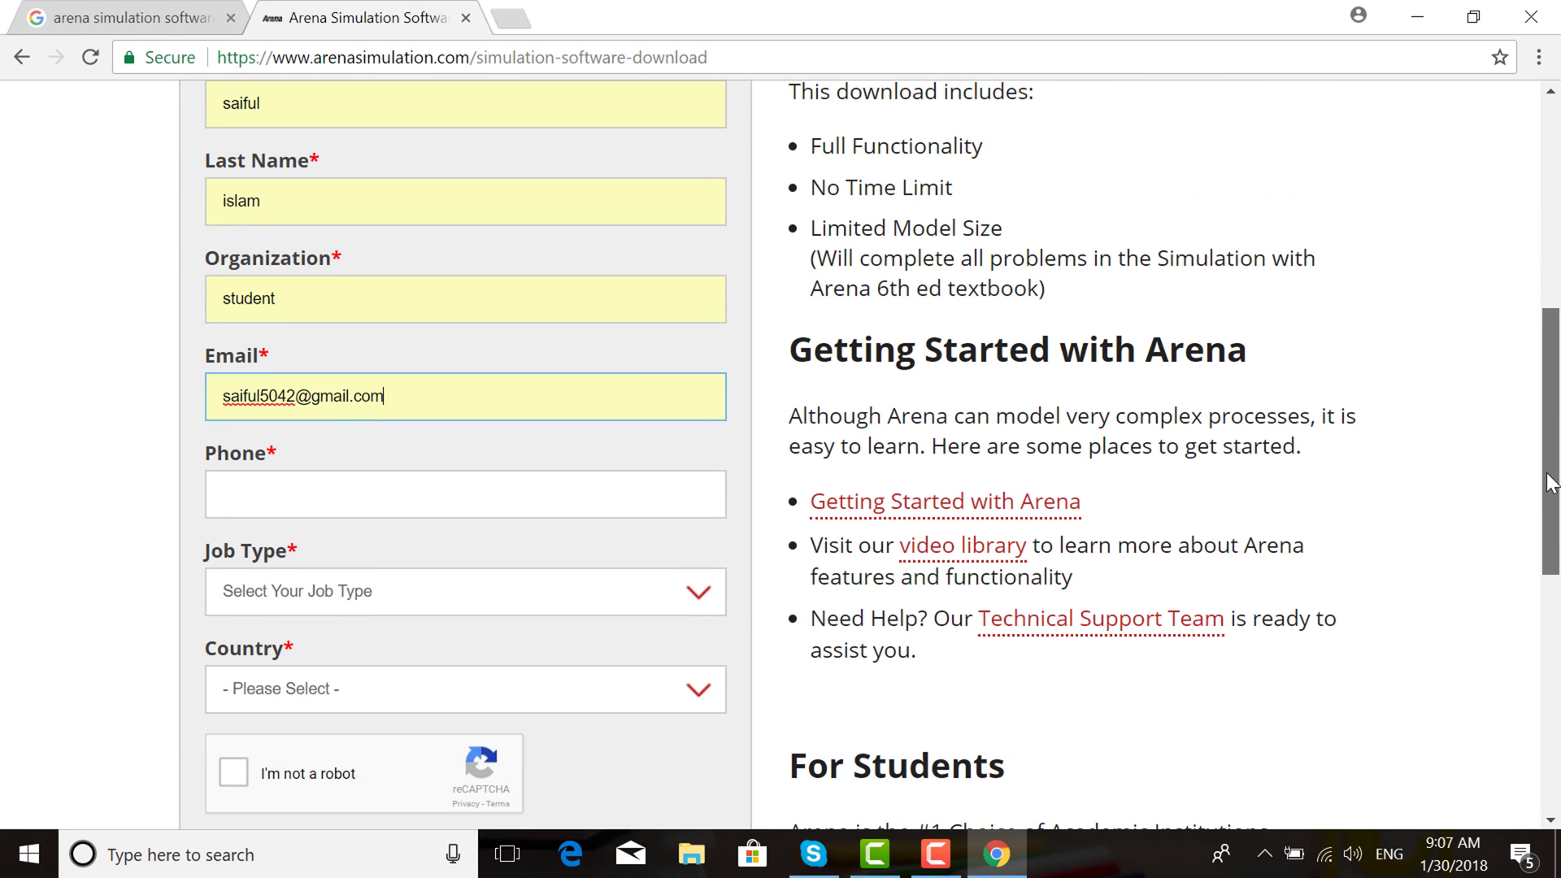
left_click(531, 511)
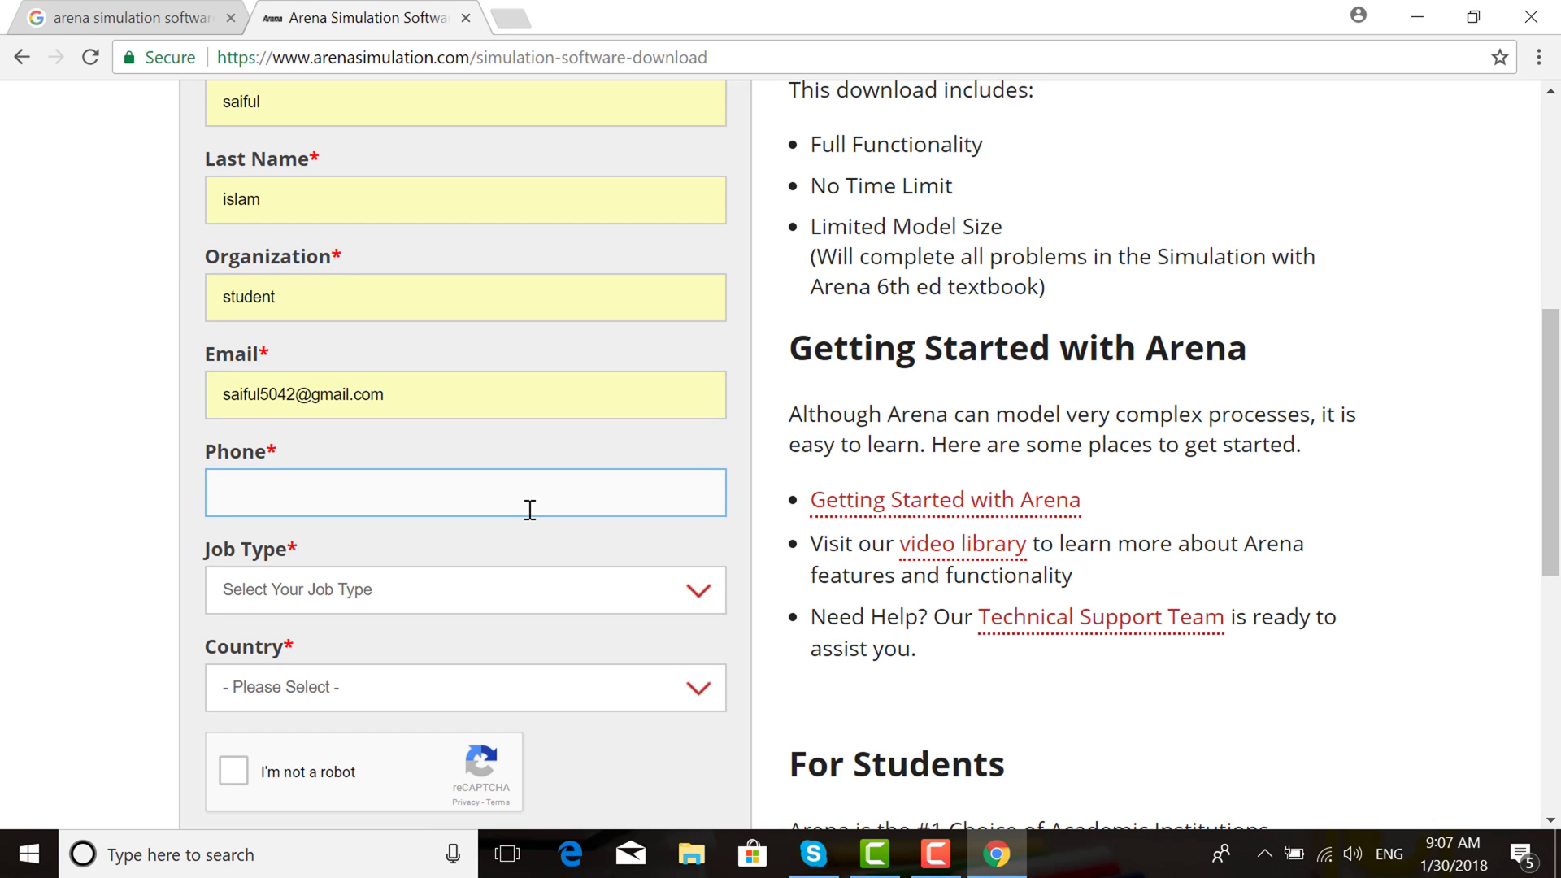
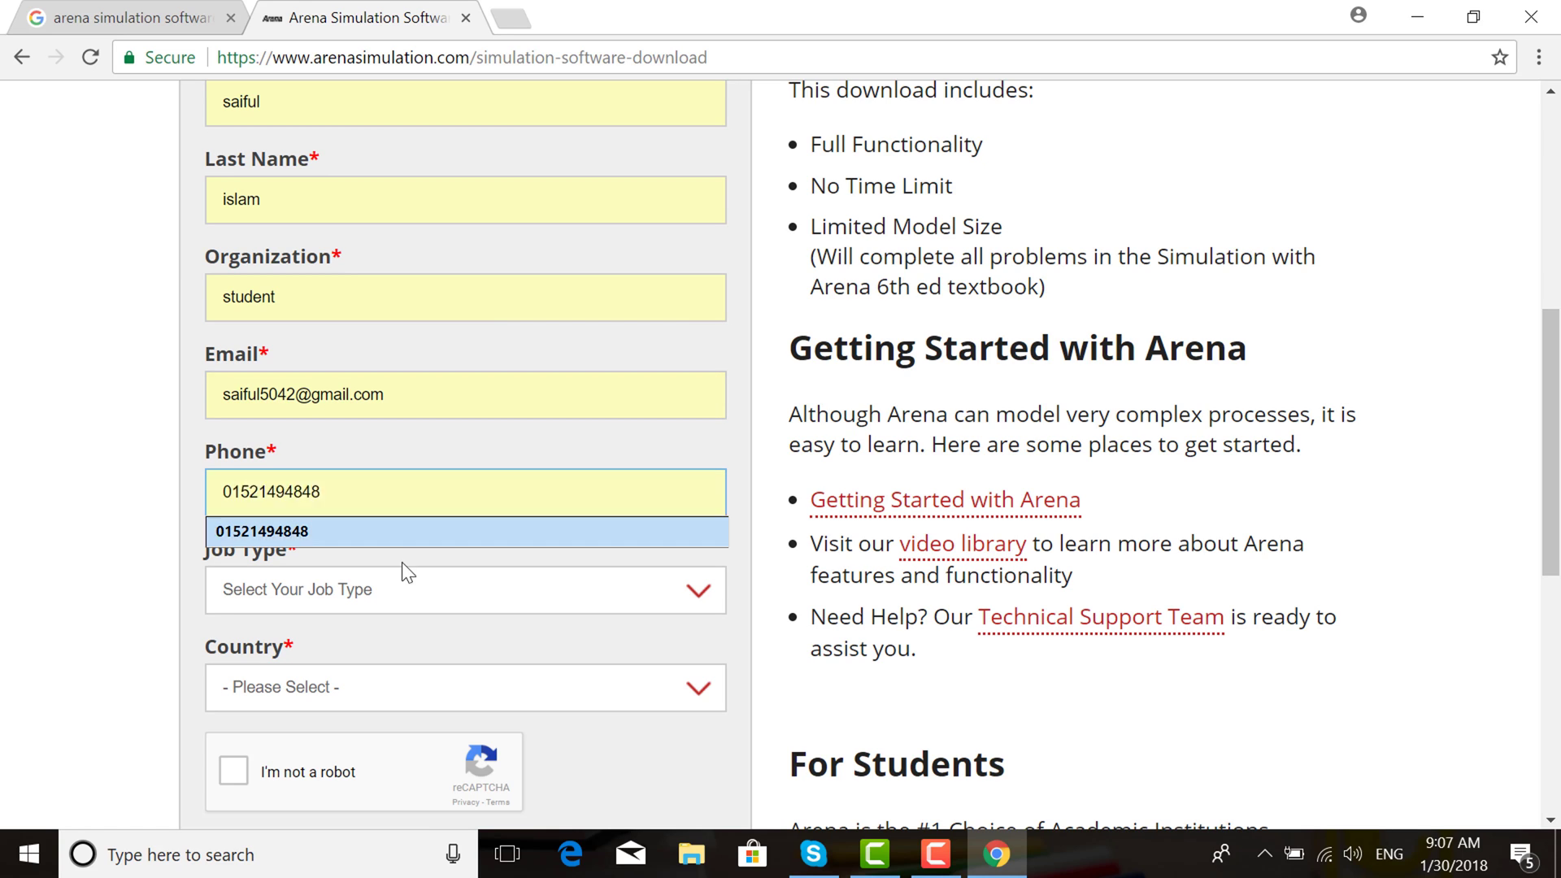
left_click(402, 533)
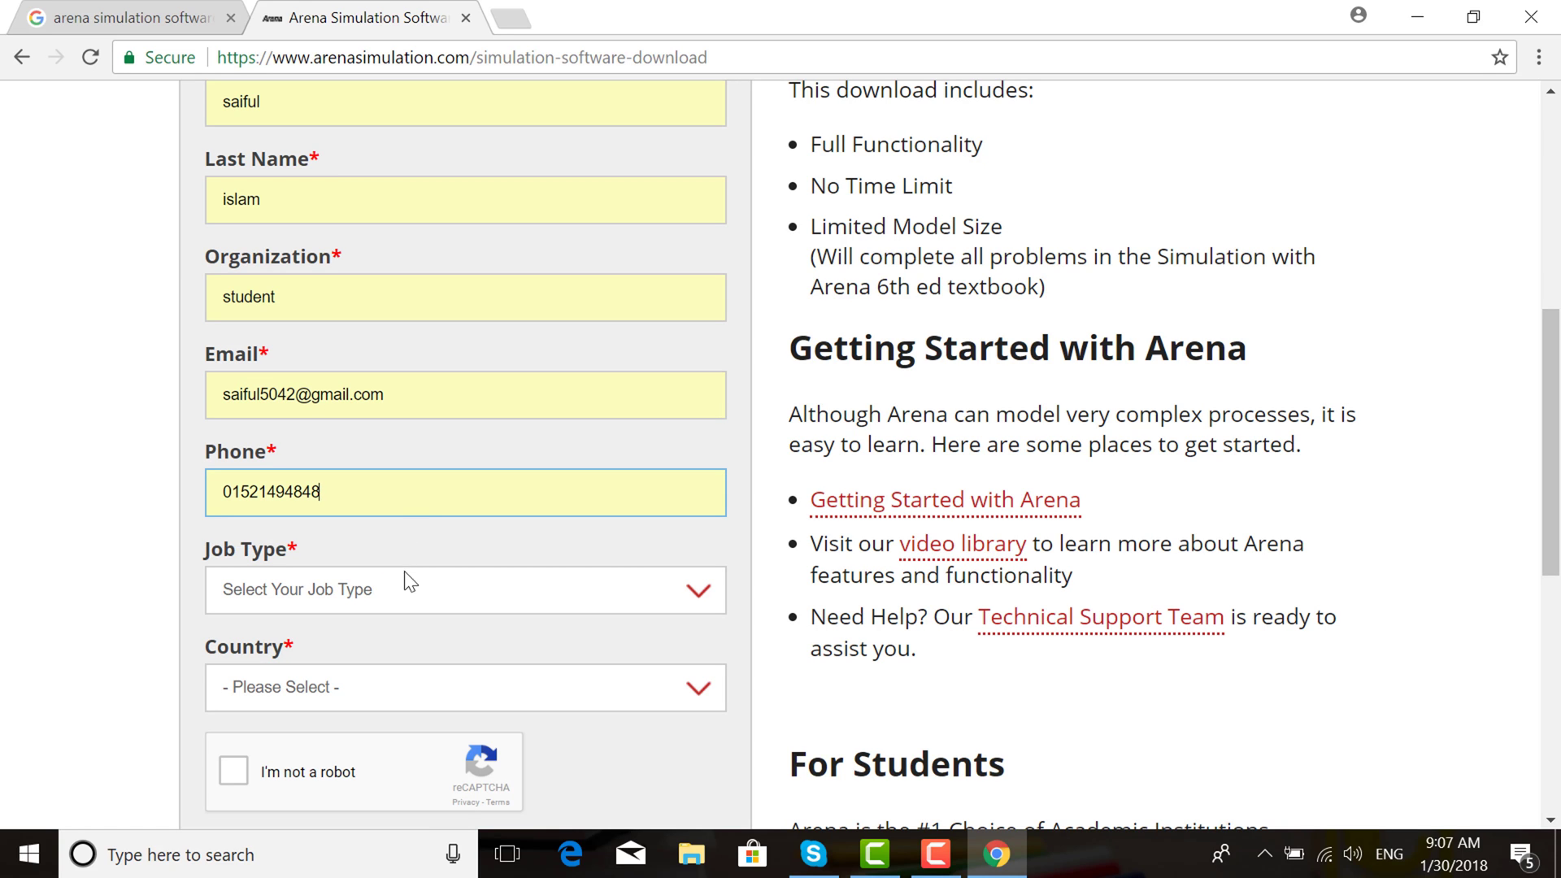
left_click(700, 593)
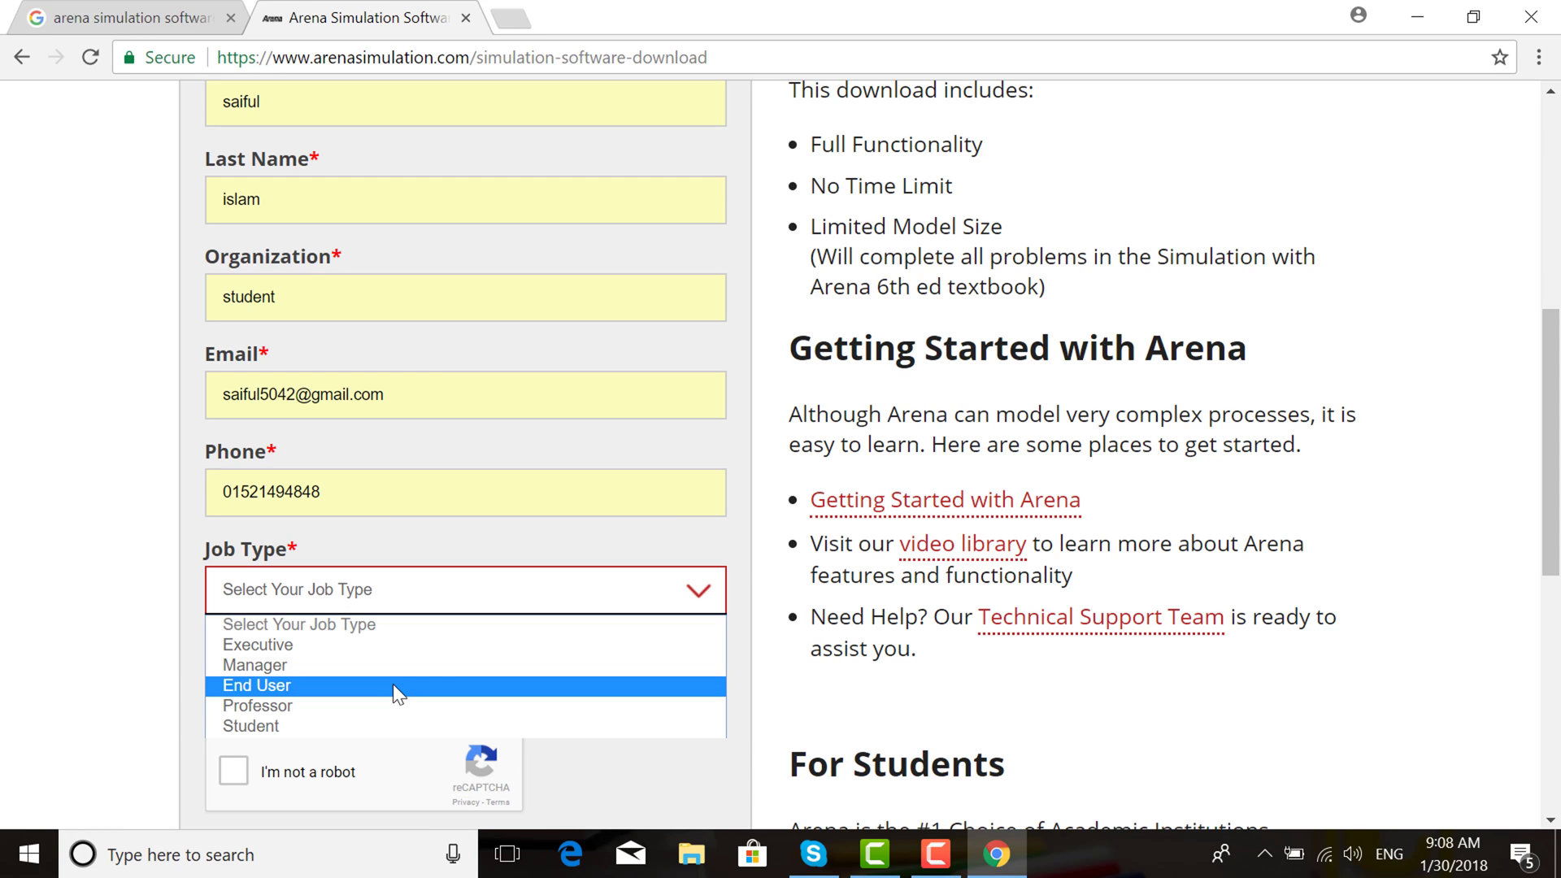
left_click(363, 724)
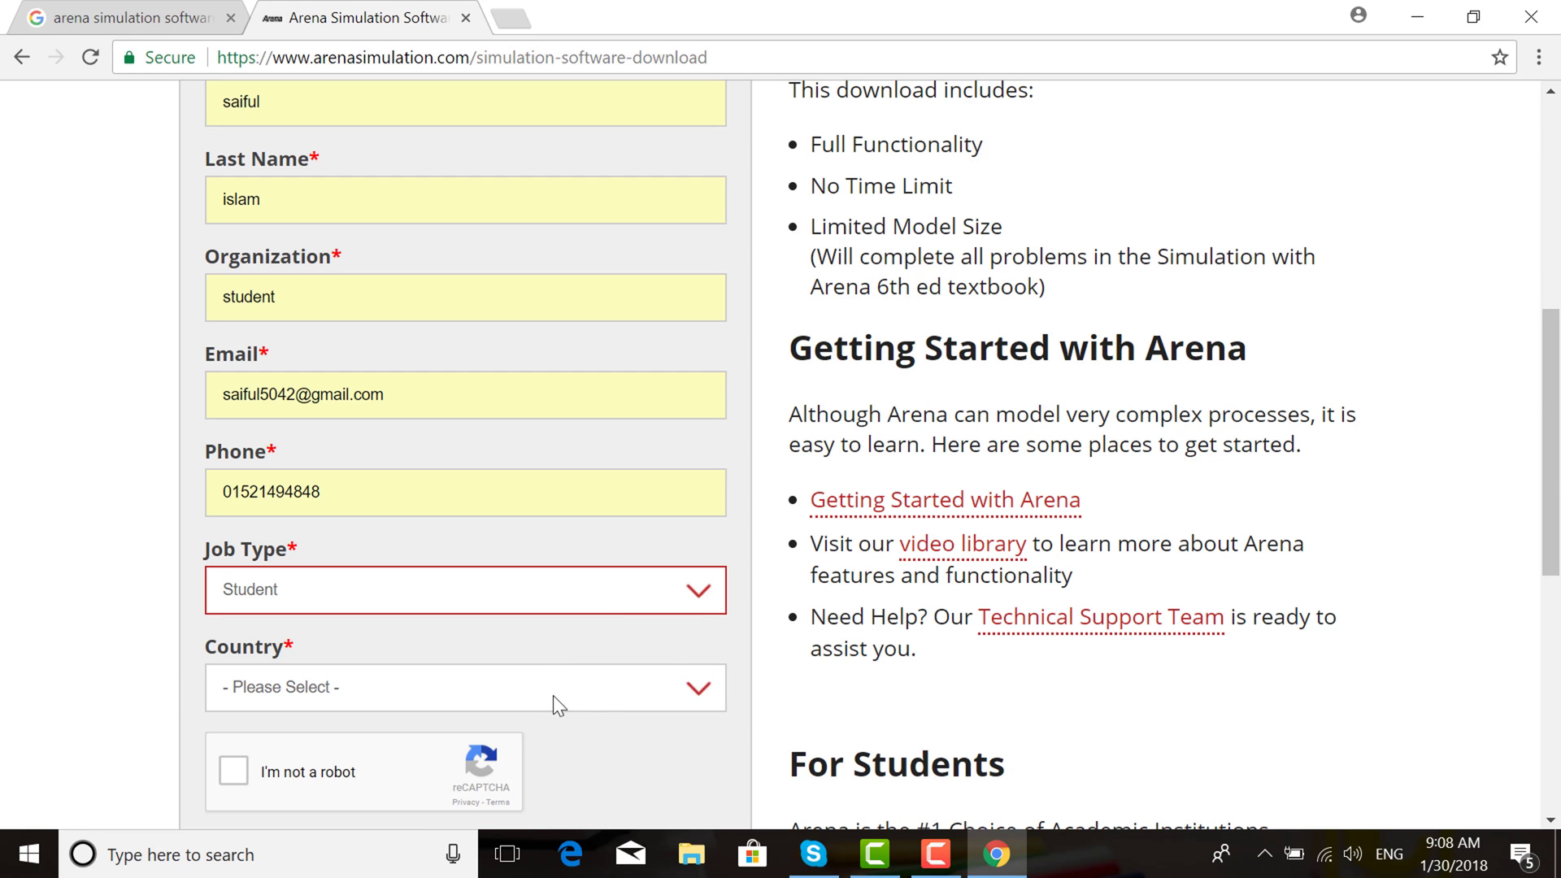
Set Country to Bangladesh, tick the reCAPTCHA box and submit the registration
left_click(700, 693)
scroll(290, 453, "down", 1)
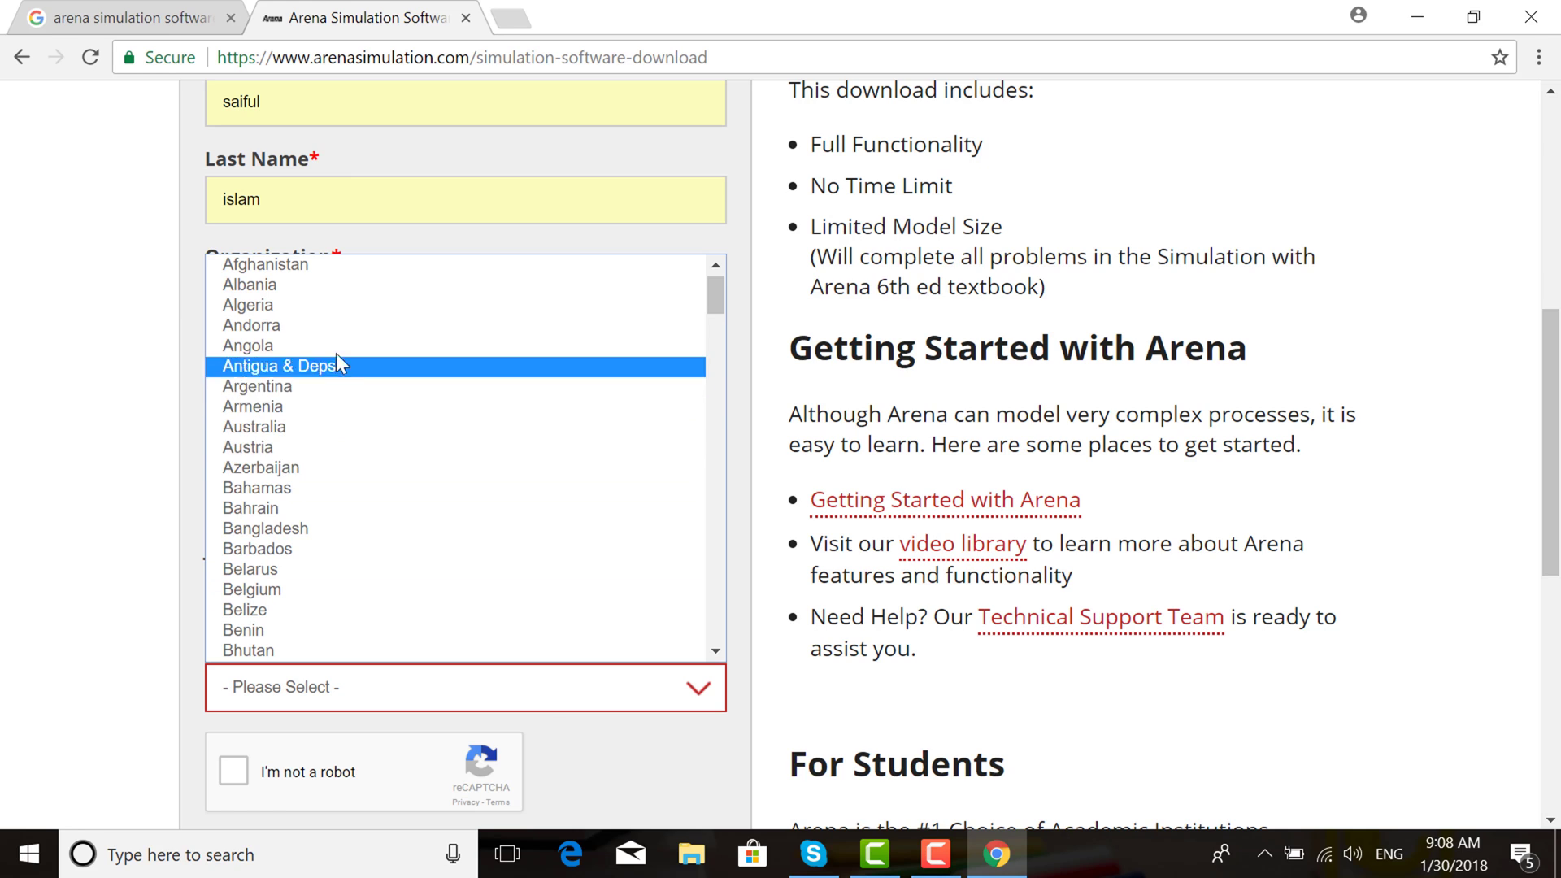
left_click(293, 529)
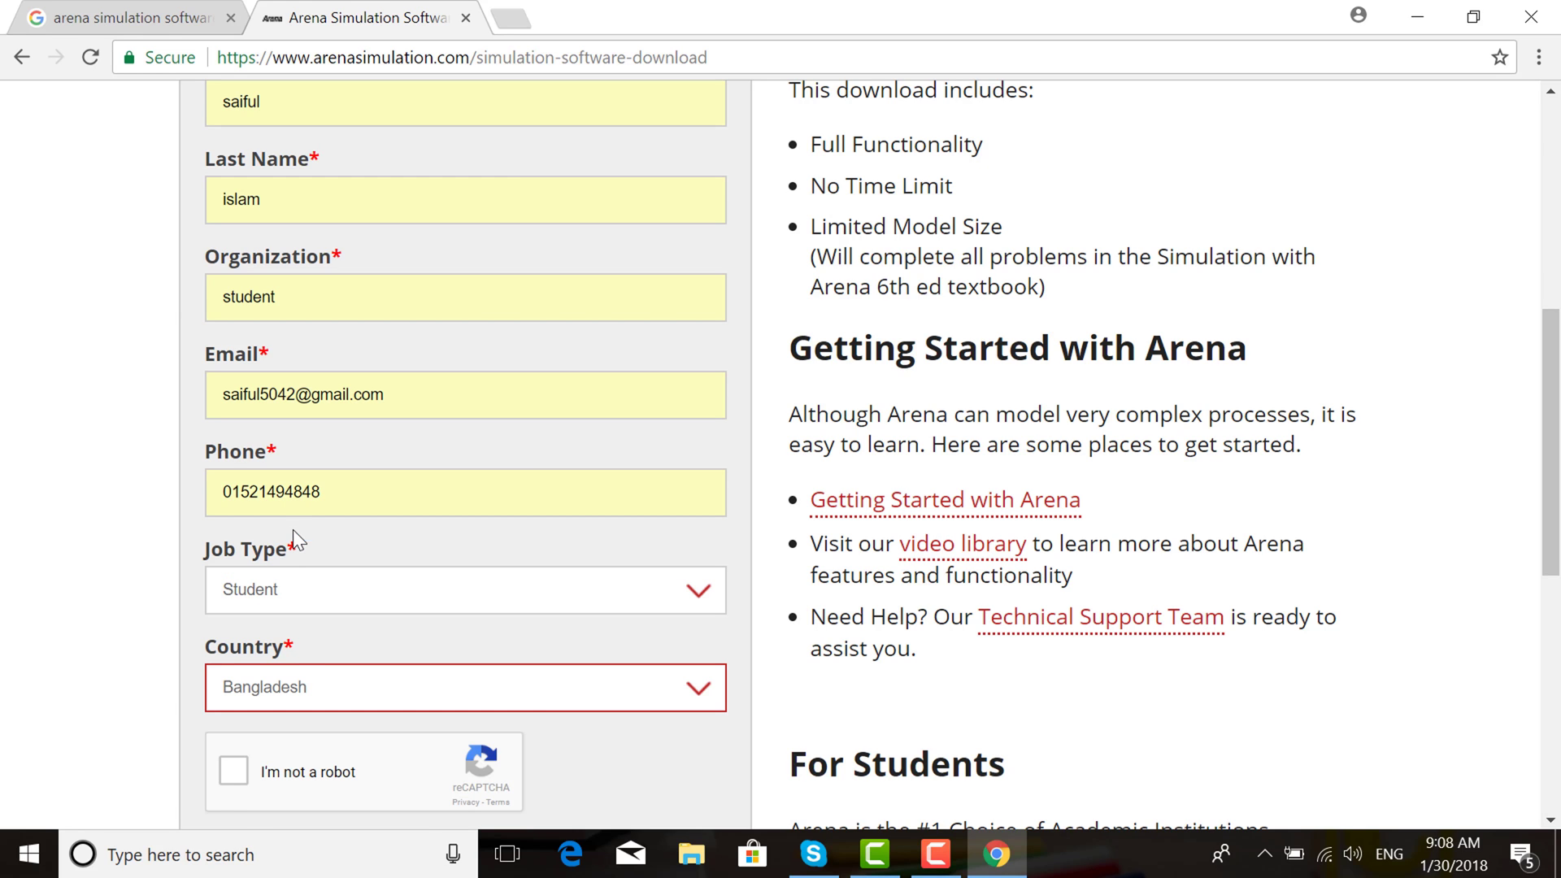
left_click(233, 769)
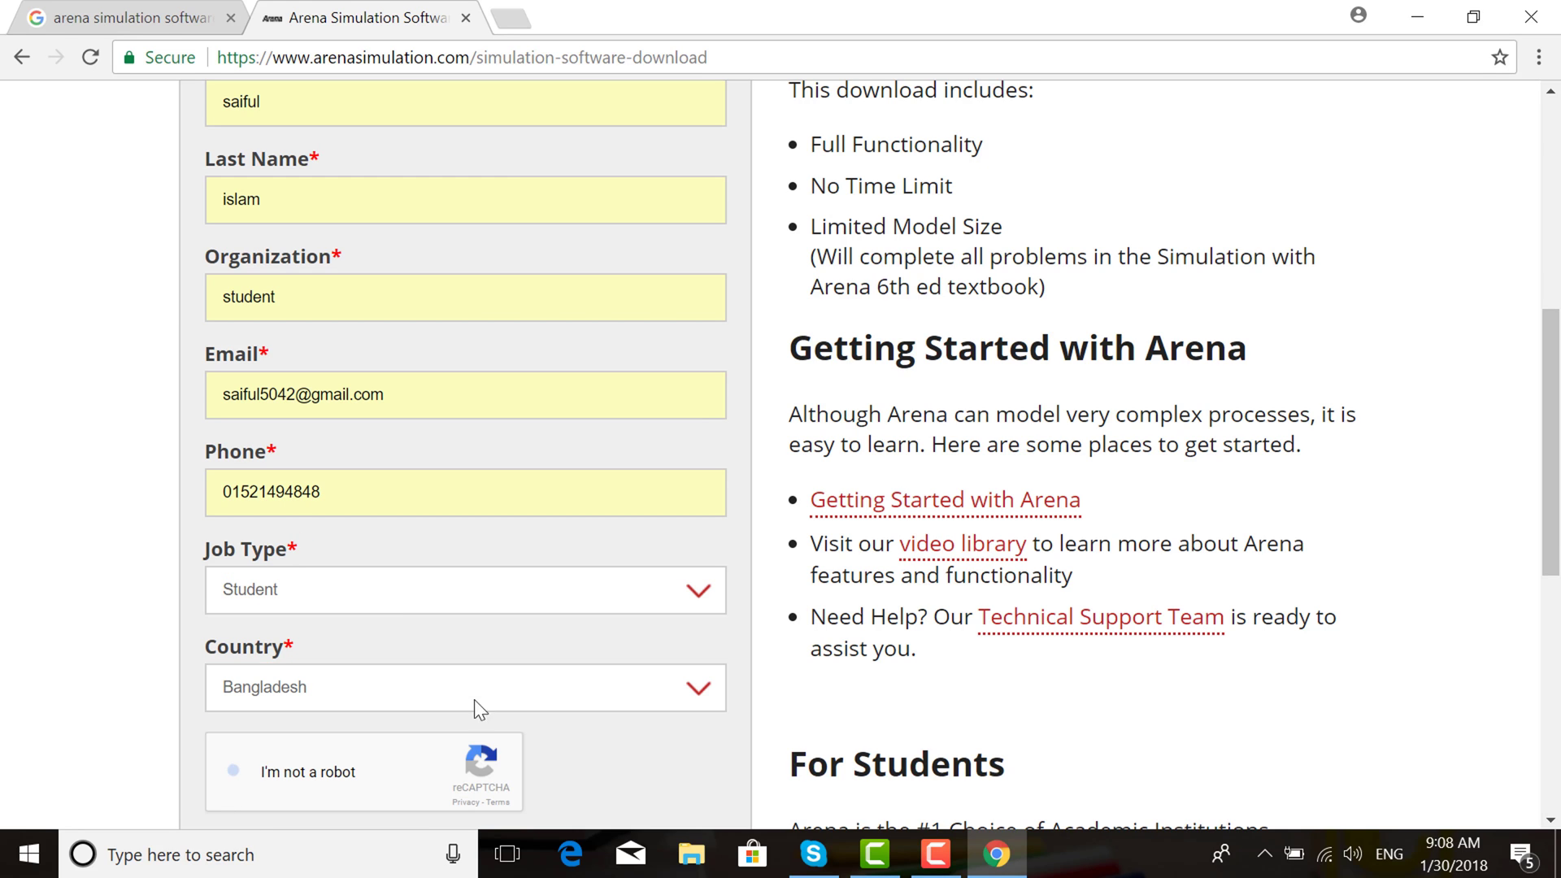
left_click_drag(1557, 532, 1557, 656)
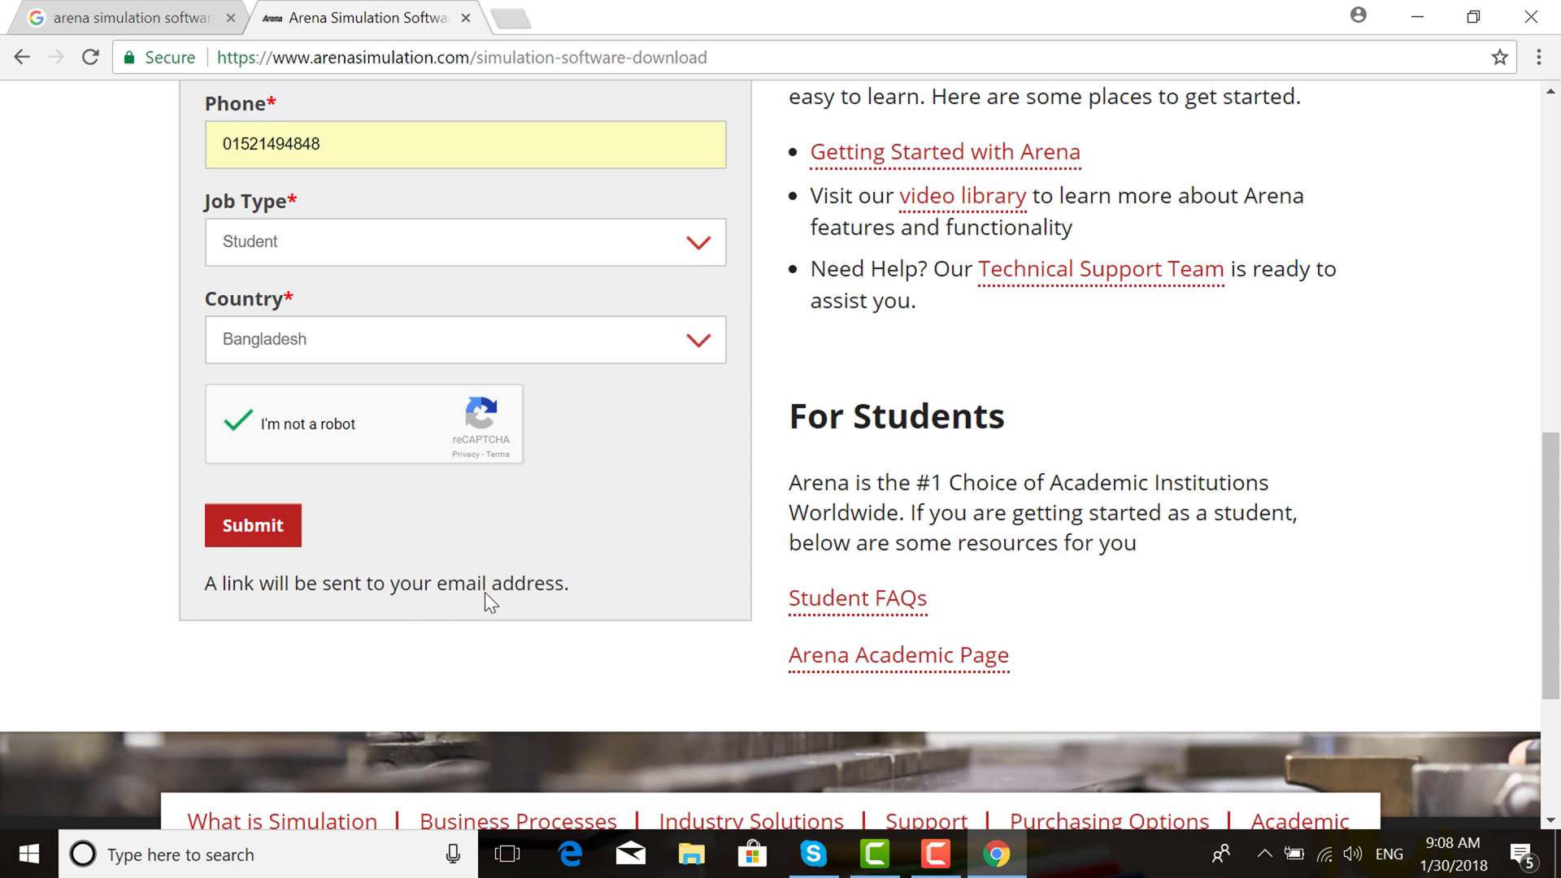
left_click(263, 528)
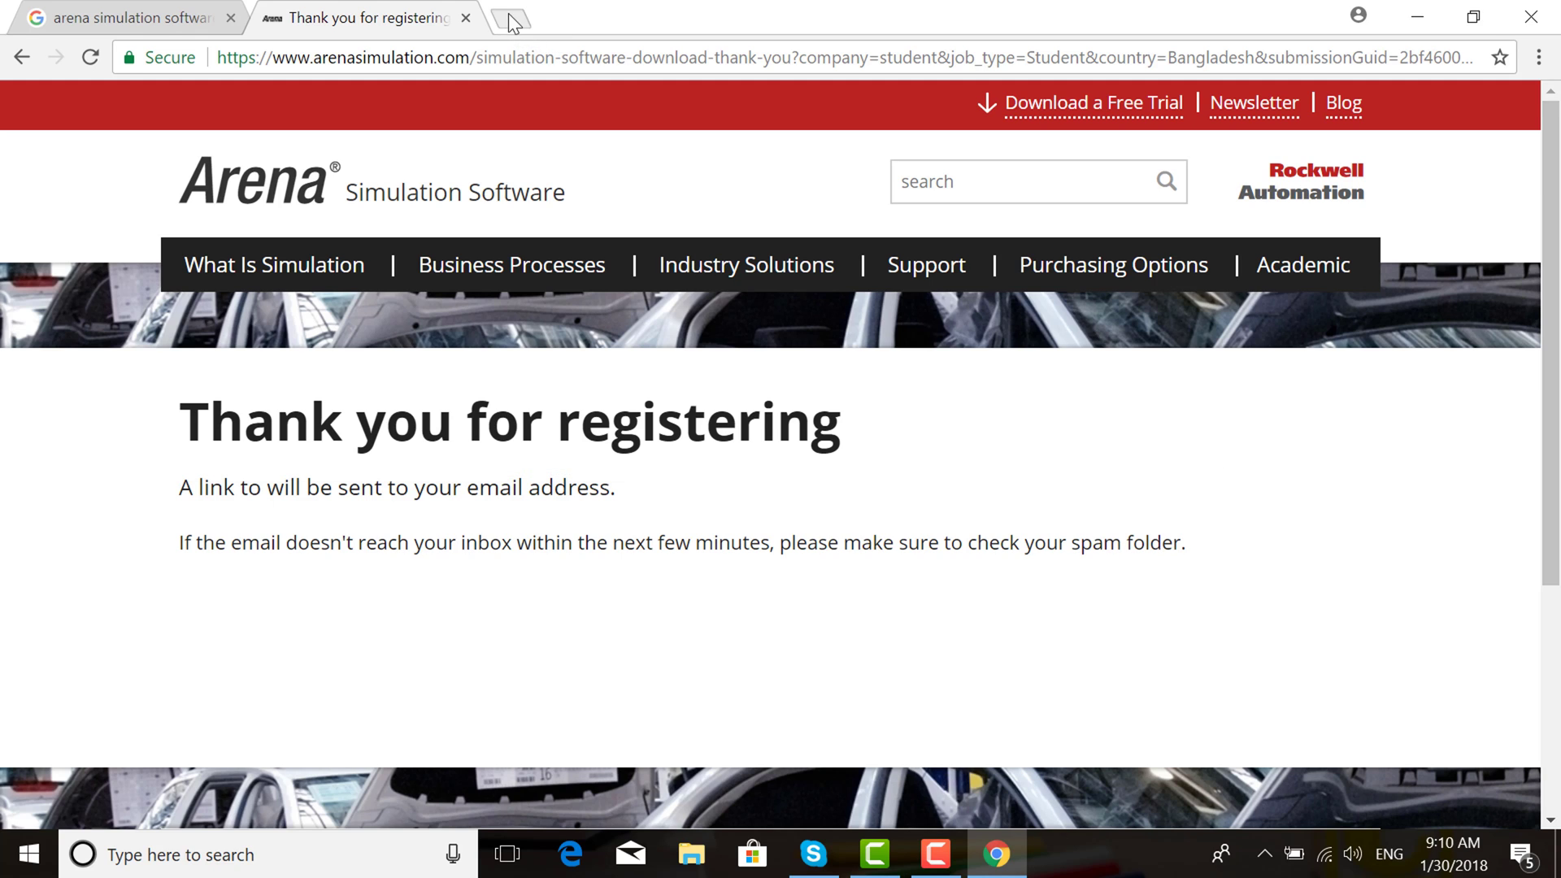
Load gmail.com in a new tab and open the 'Download Arena Simulation' email
left_click(508, 17)
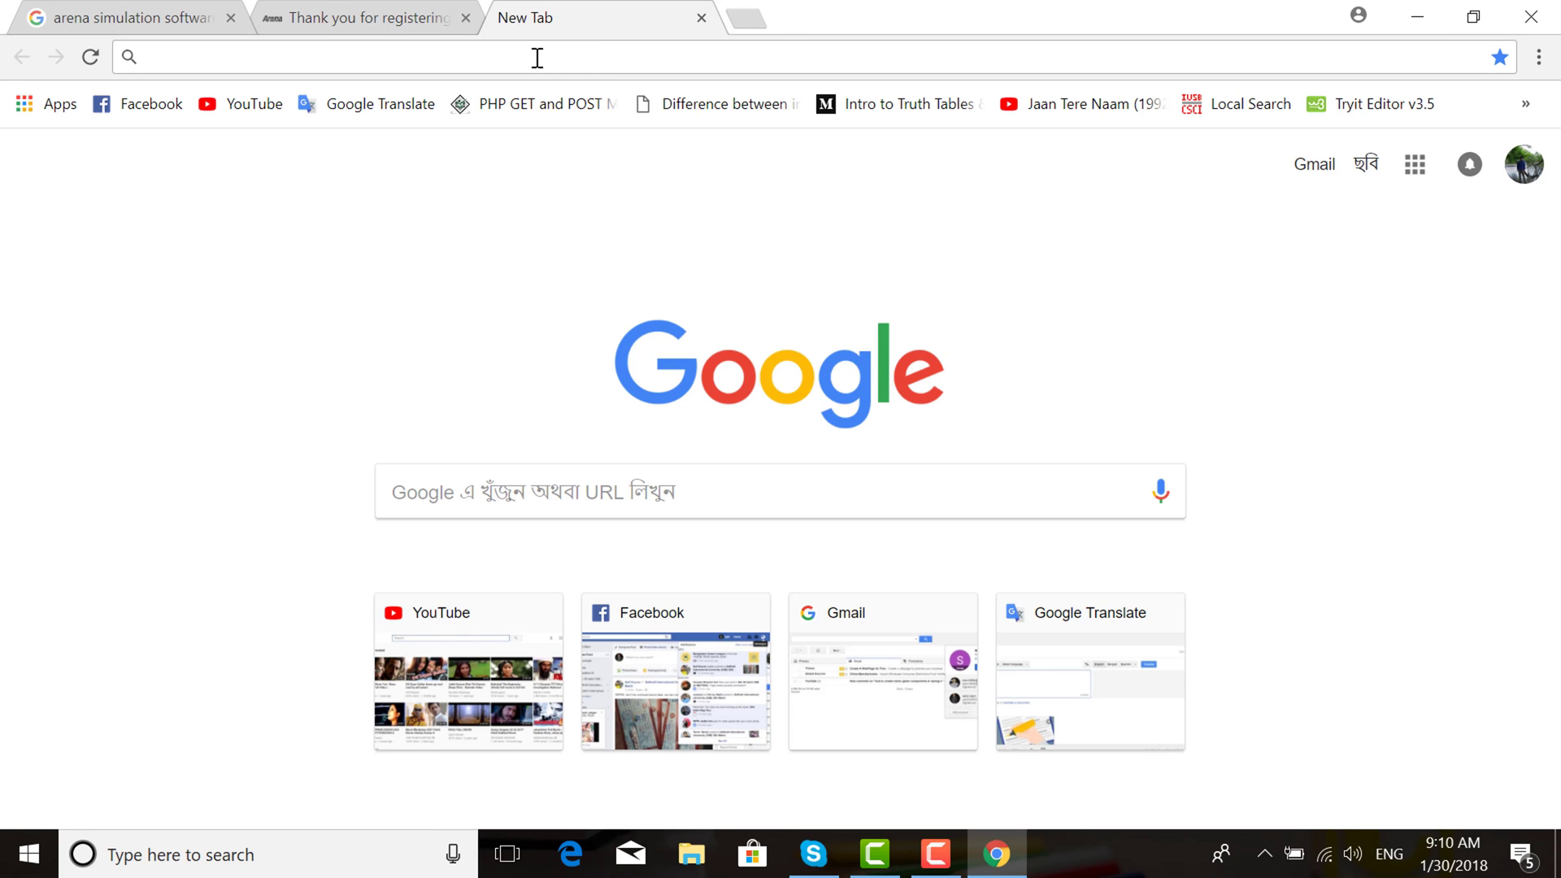
type("google.com/mail/u/0/#inbox")
key("Return")
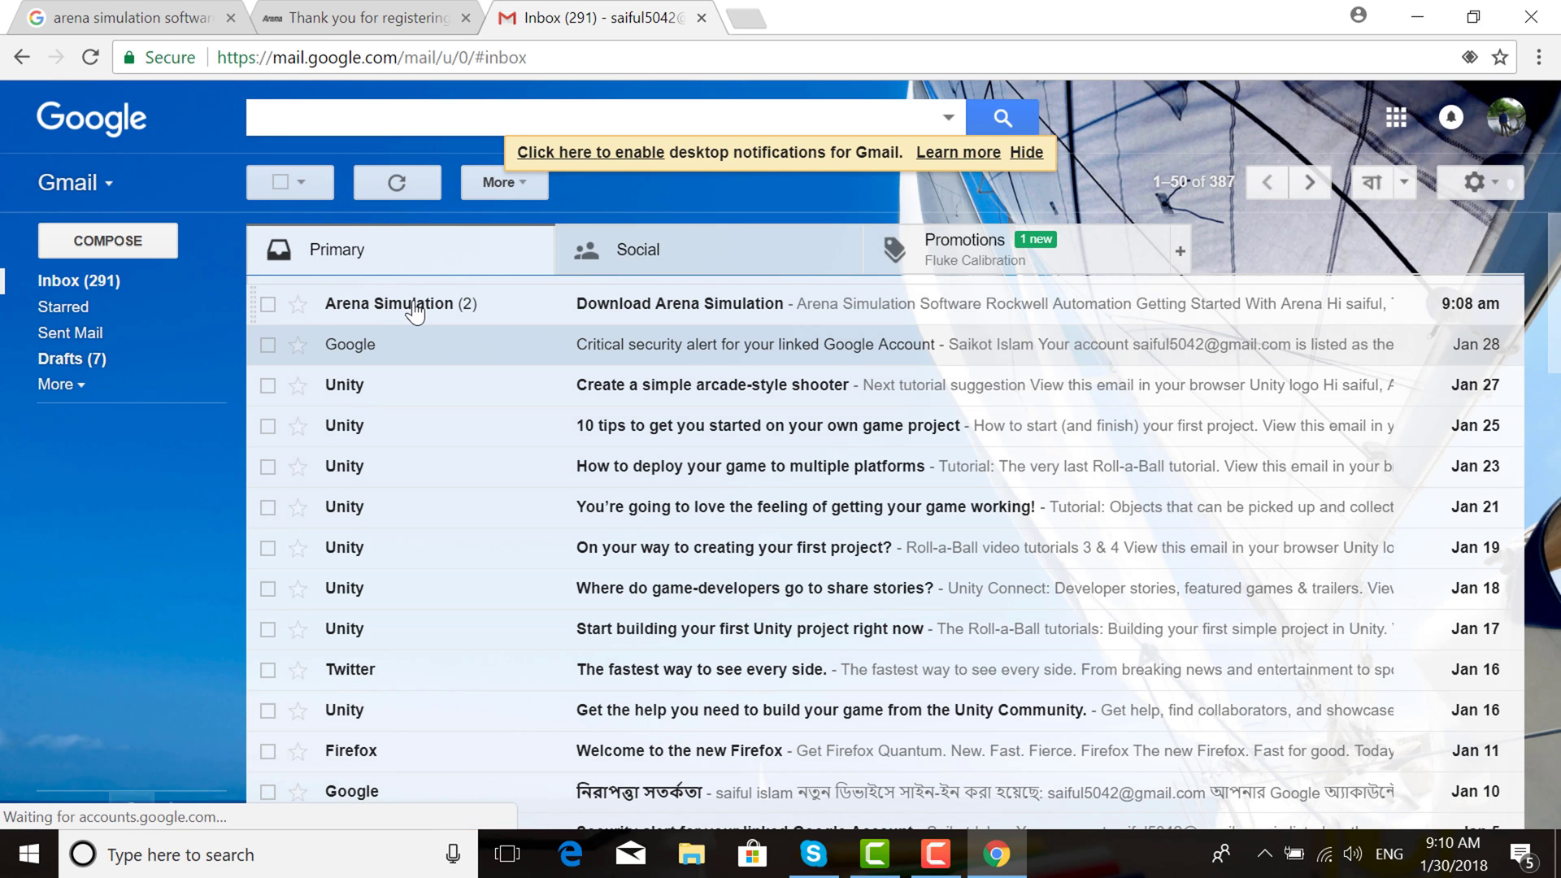
left_click(697, 316)
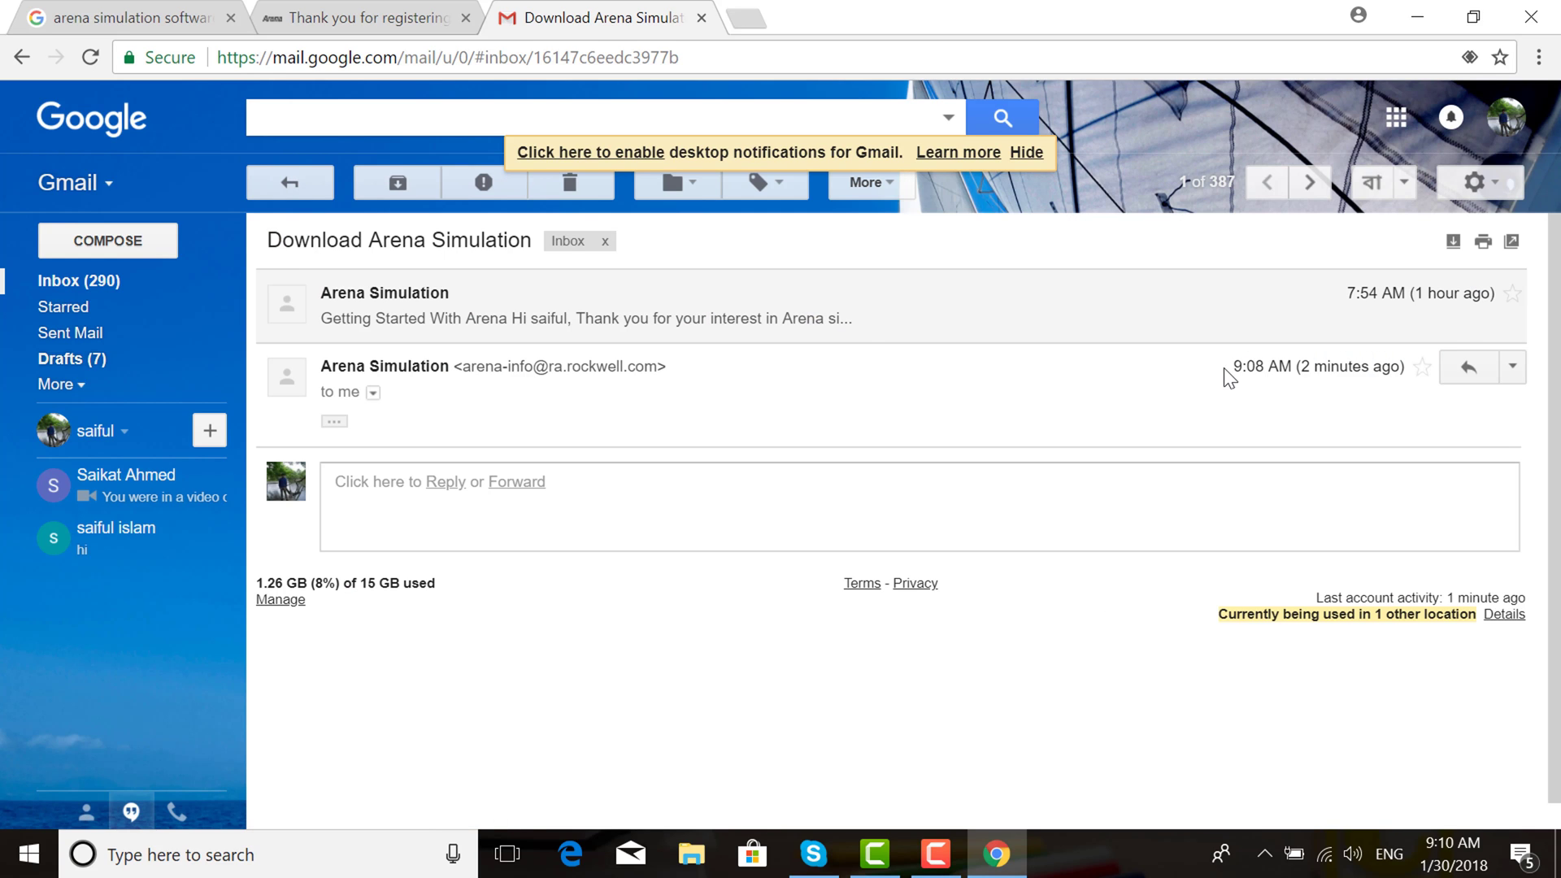
scroll(1488, 426, "down", 1)
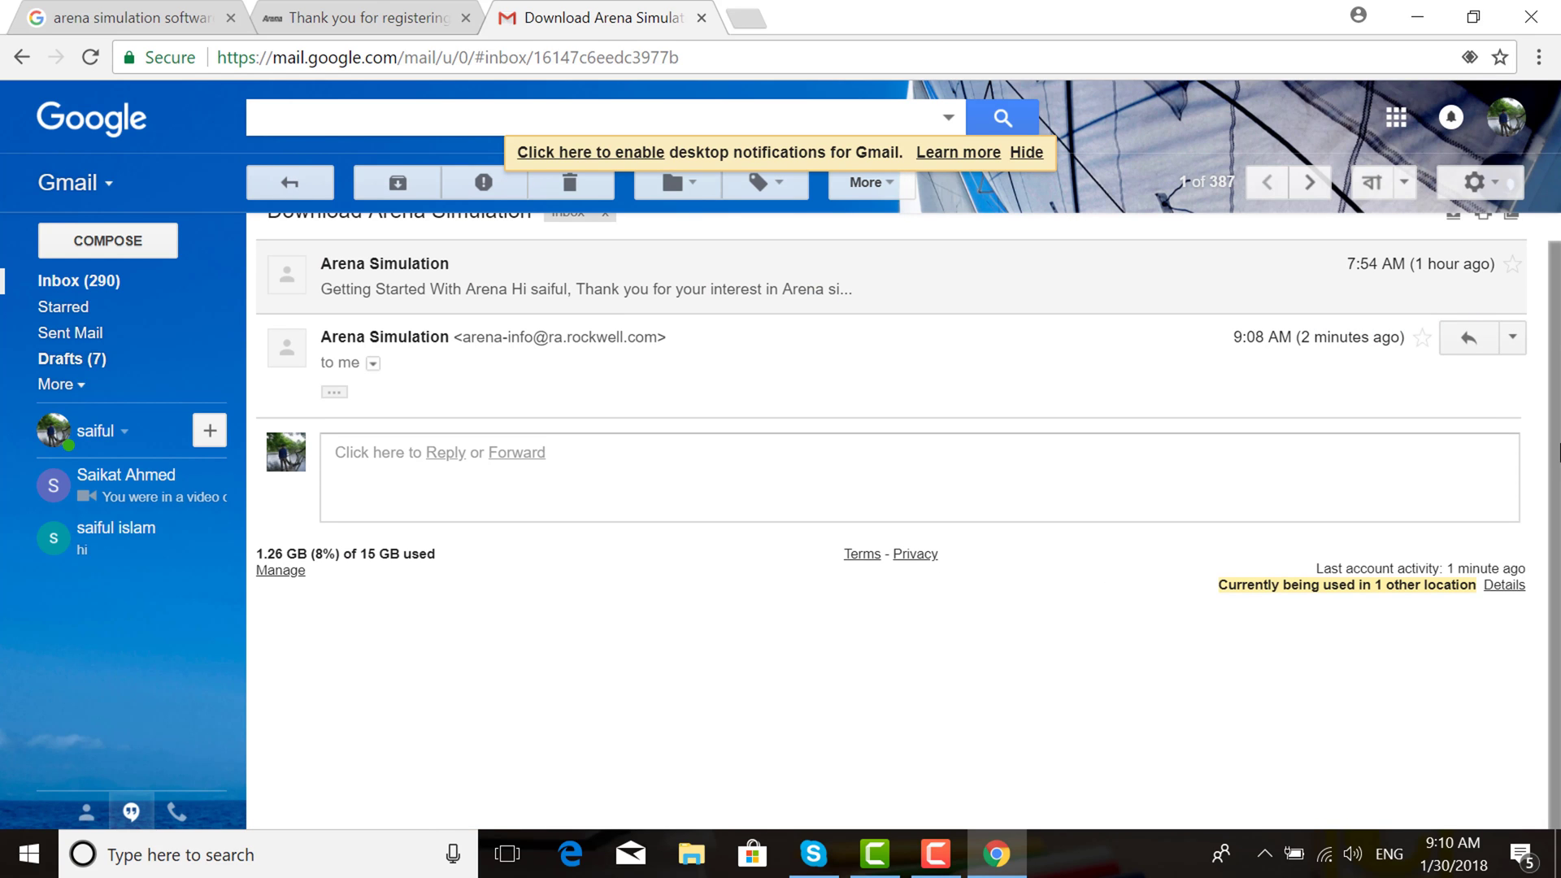
Expand the earlier 'Getting Started With Arena' message and scroll down to its Download buttons
left_click(599, 302)
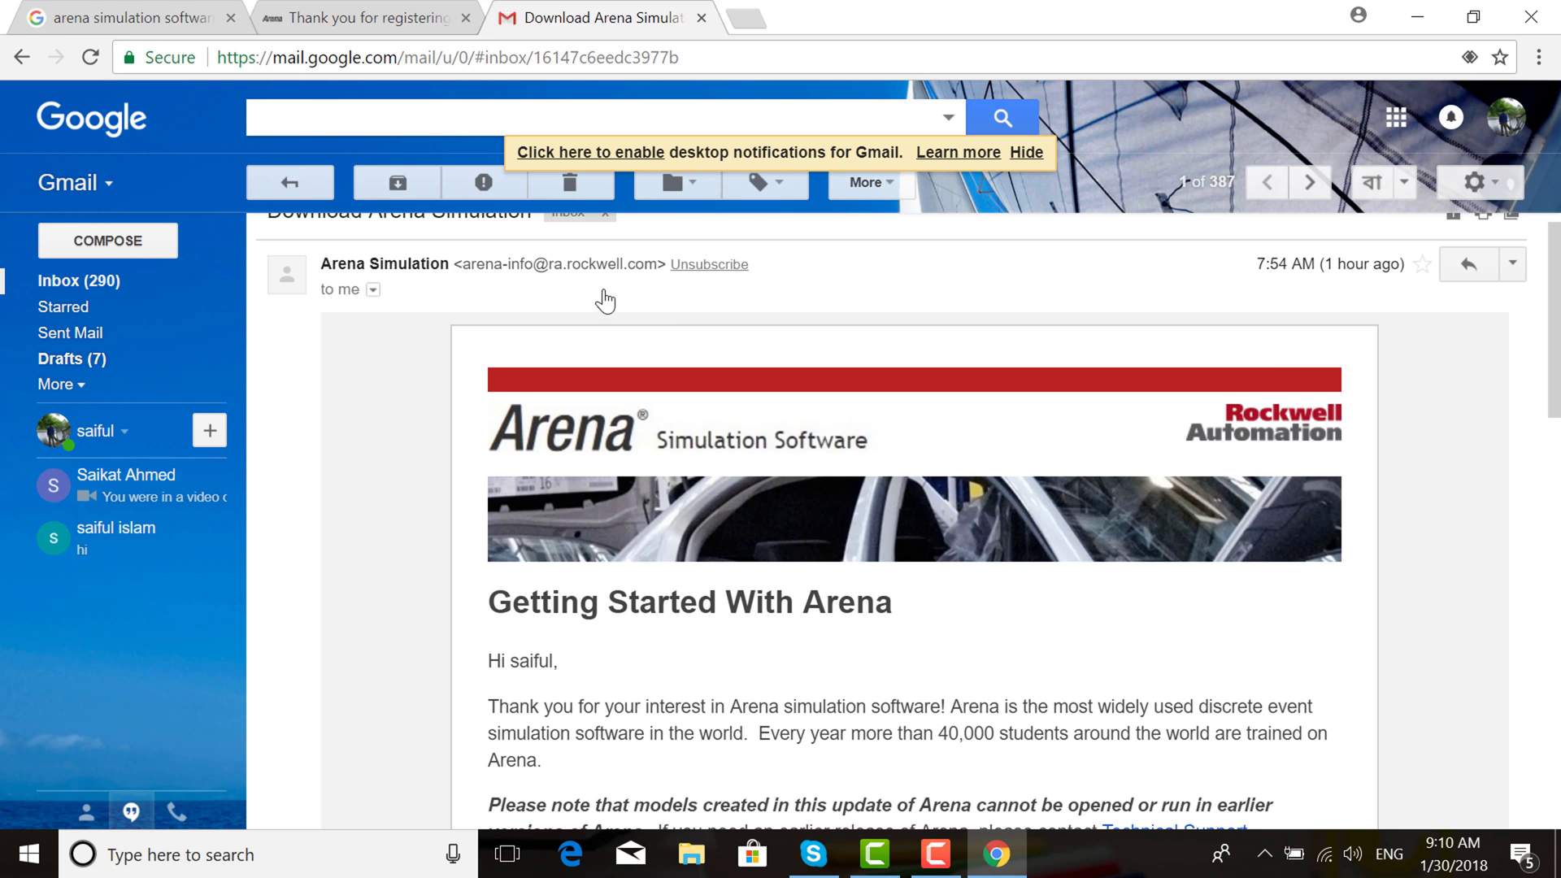
left_click_drag(1556, 355, 1555, 492)
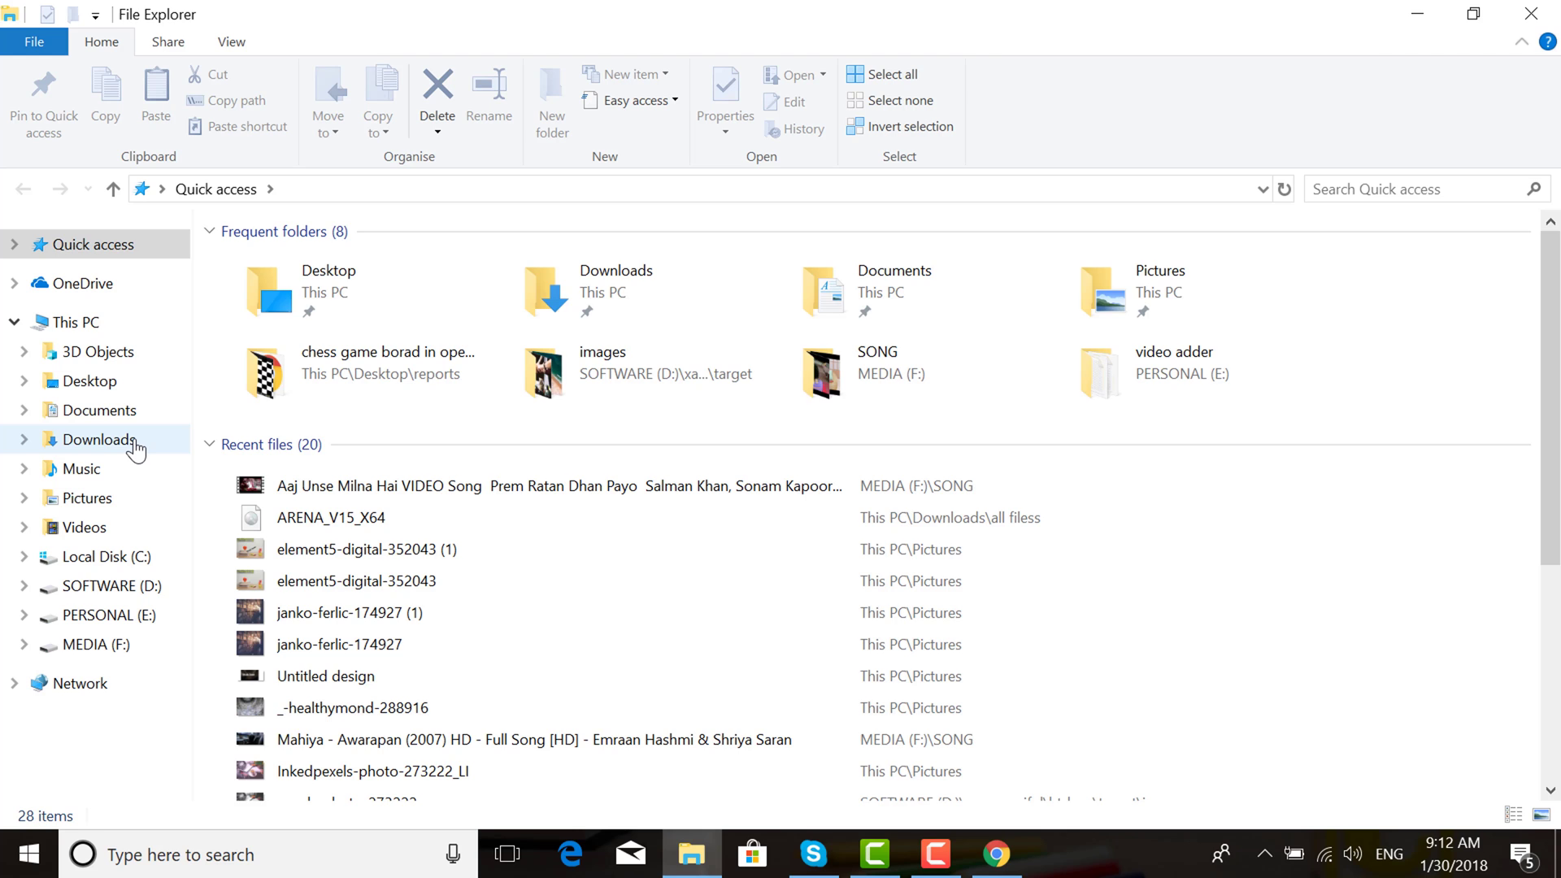
Search Downloads for 'arena', mount ARENA_V15_X64, and select Setup in its Install\Arena folder
left_click(99, 439)
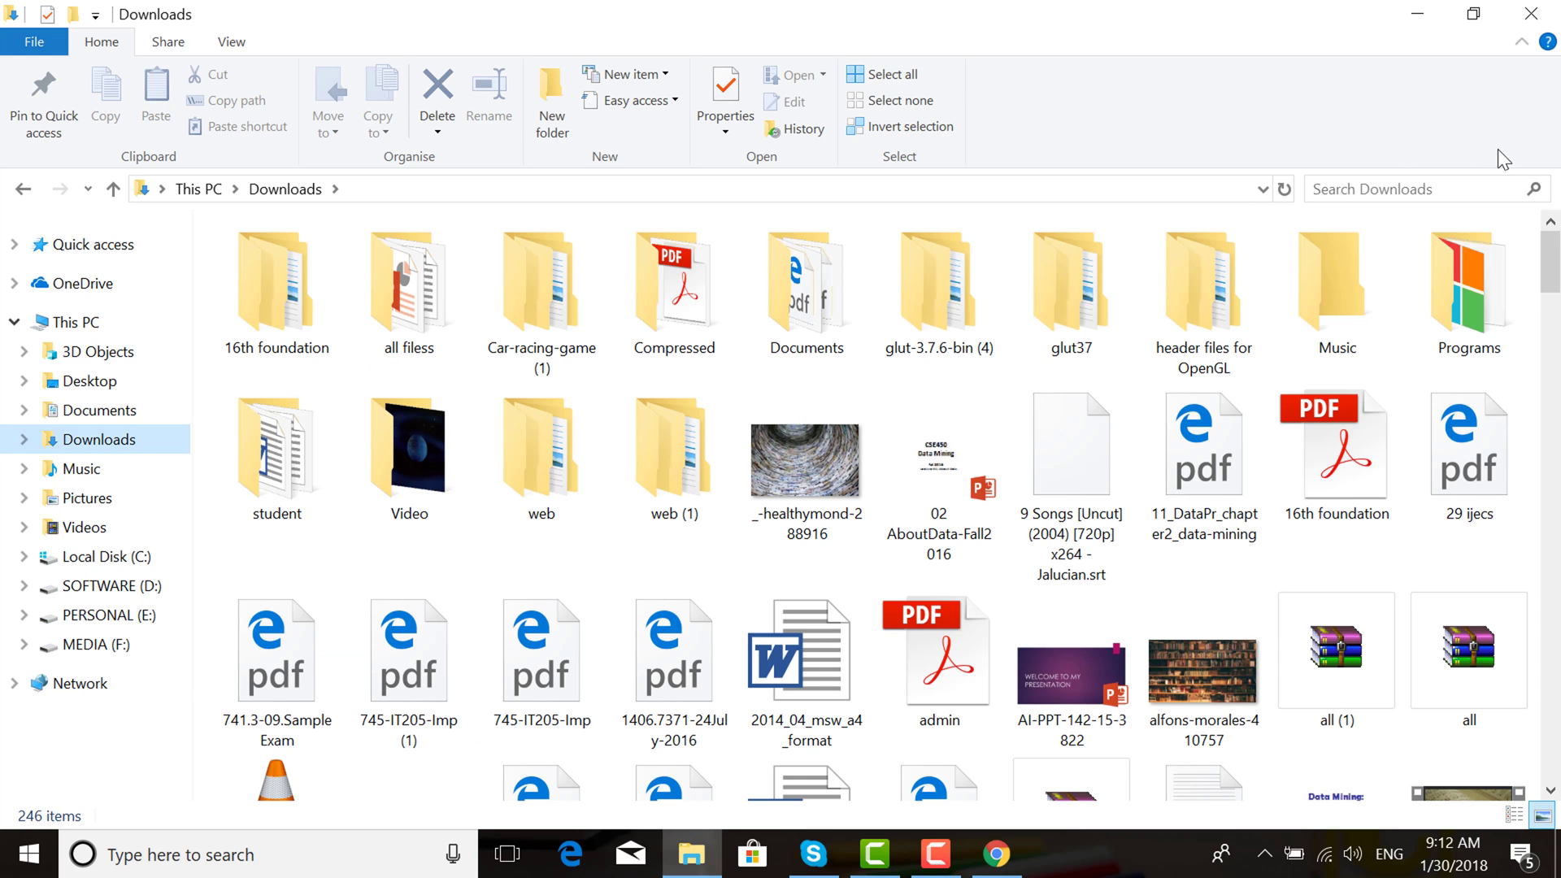
left_click(1412, 189)
type("are")
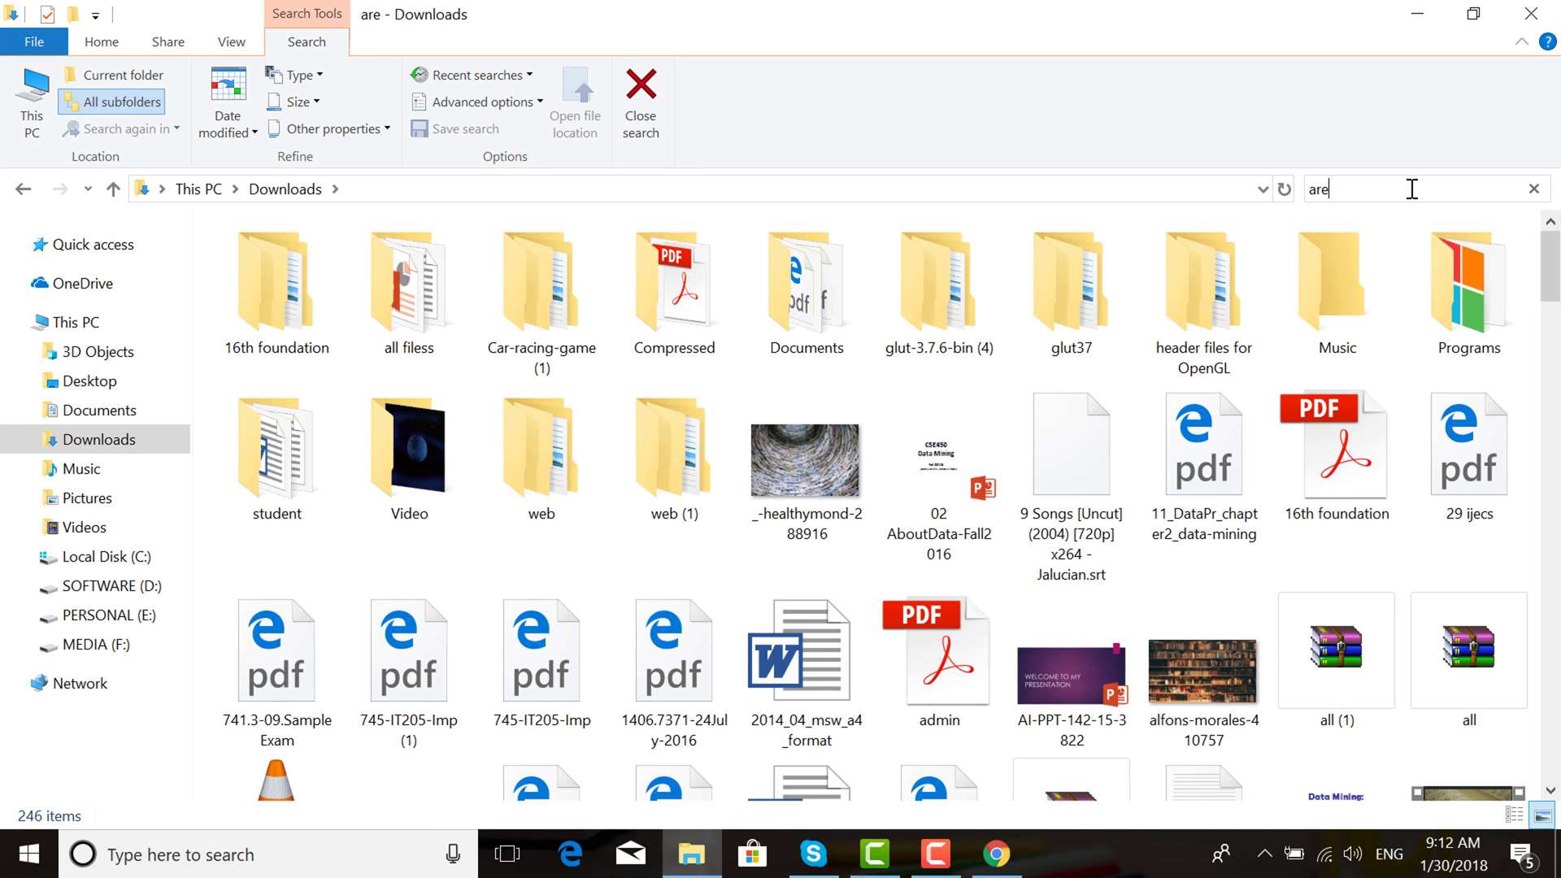
type("na")
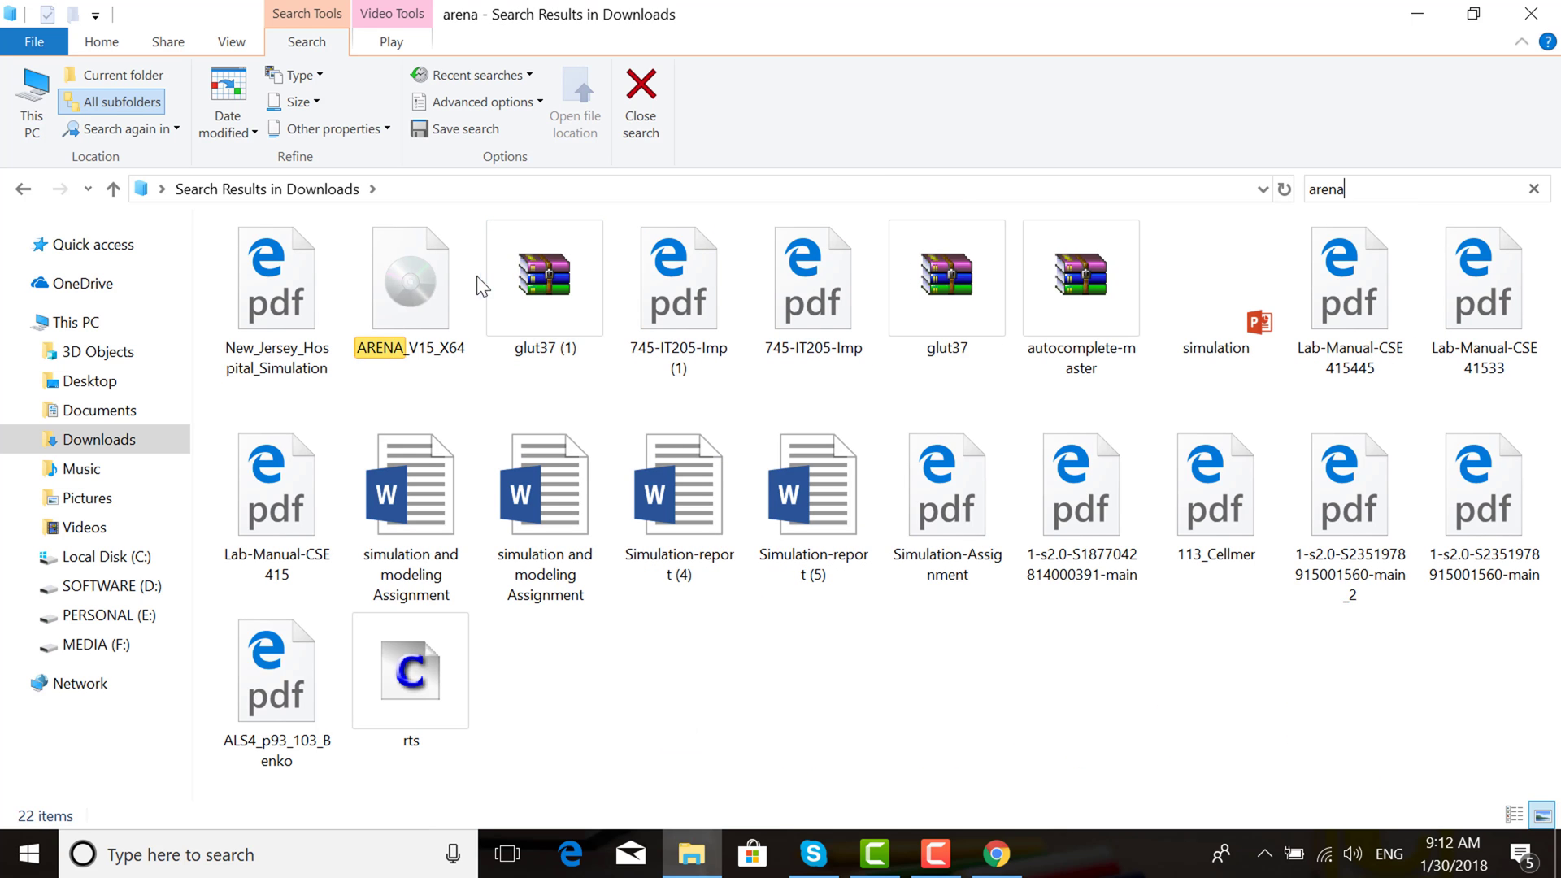
left_click(452, 291)
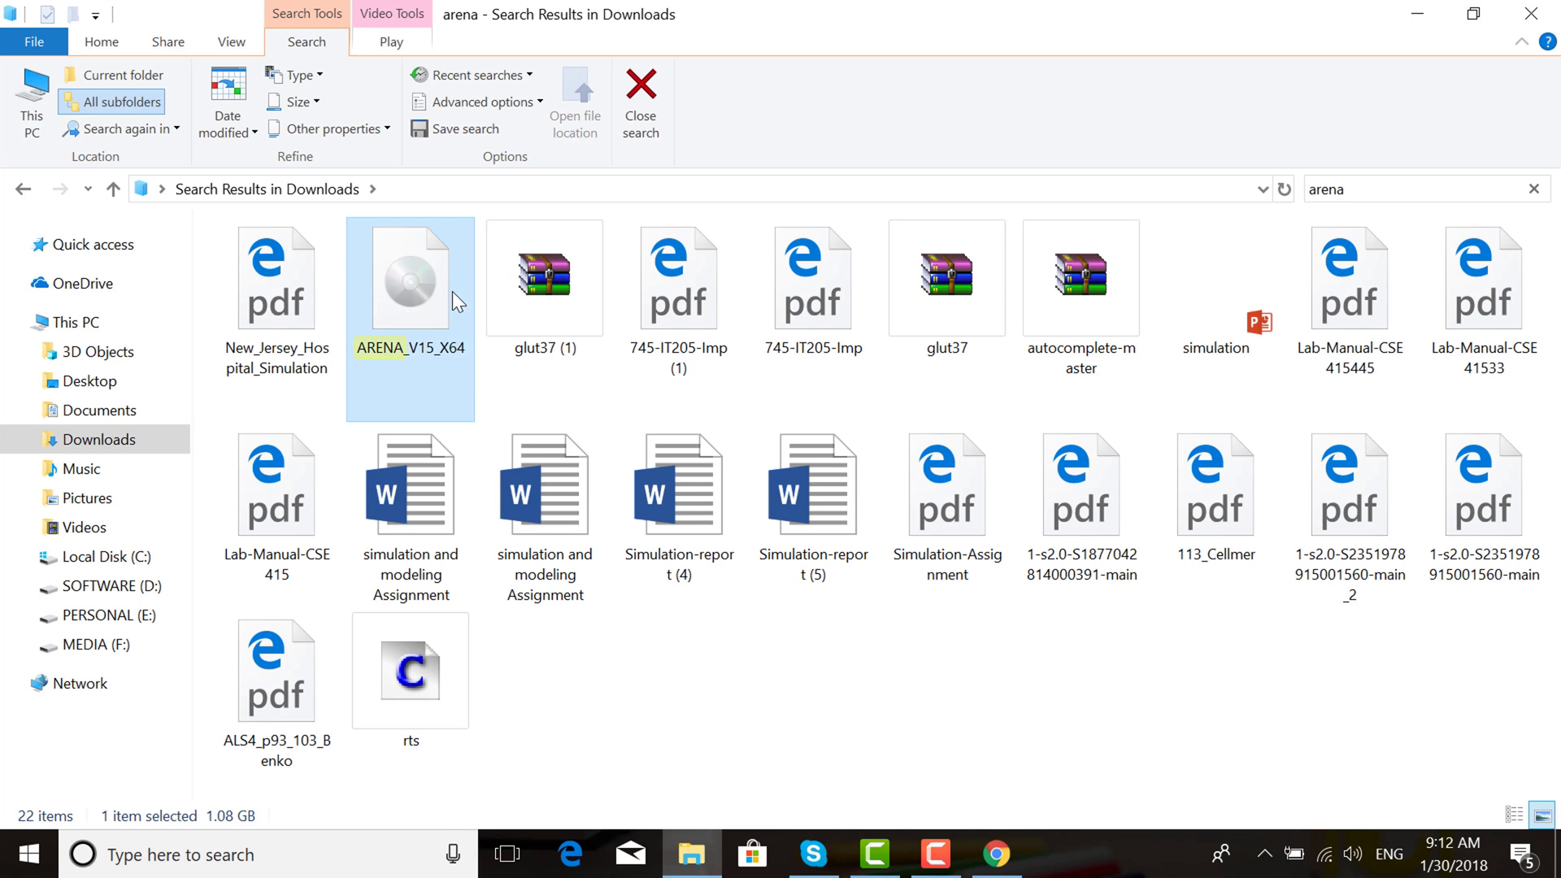
double_click(452, 292)
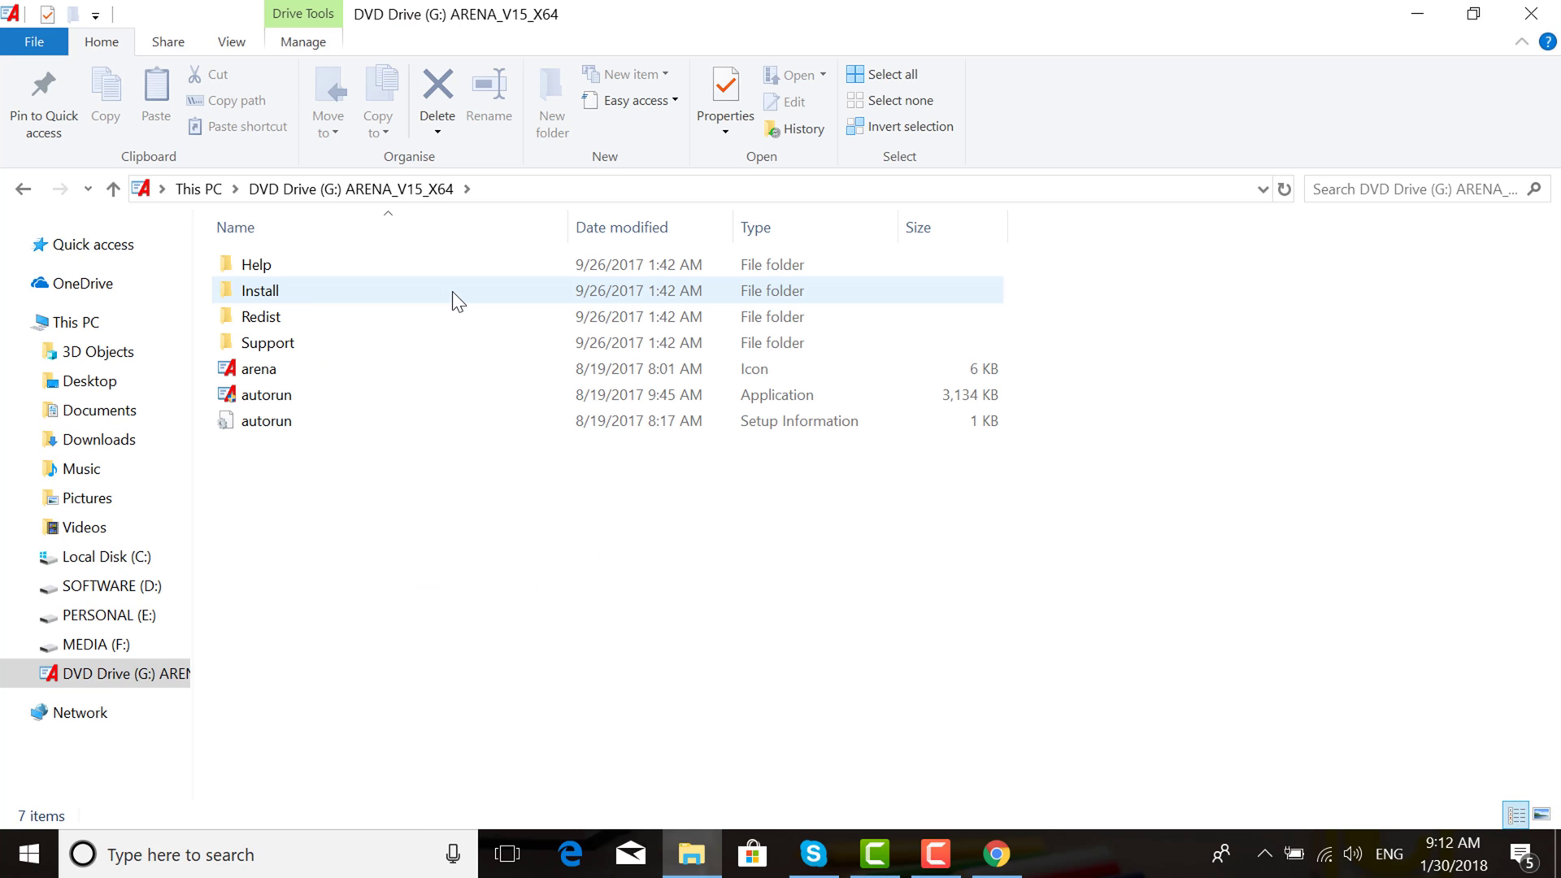
double_click(291, 289)
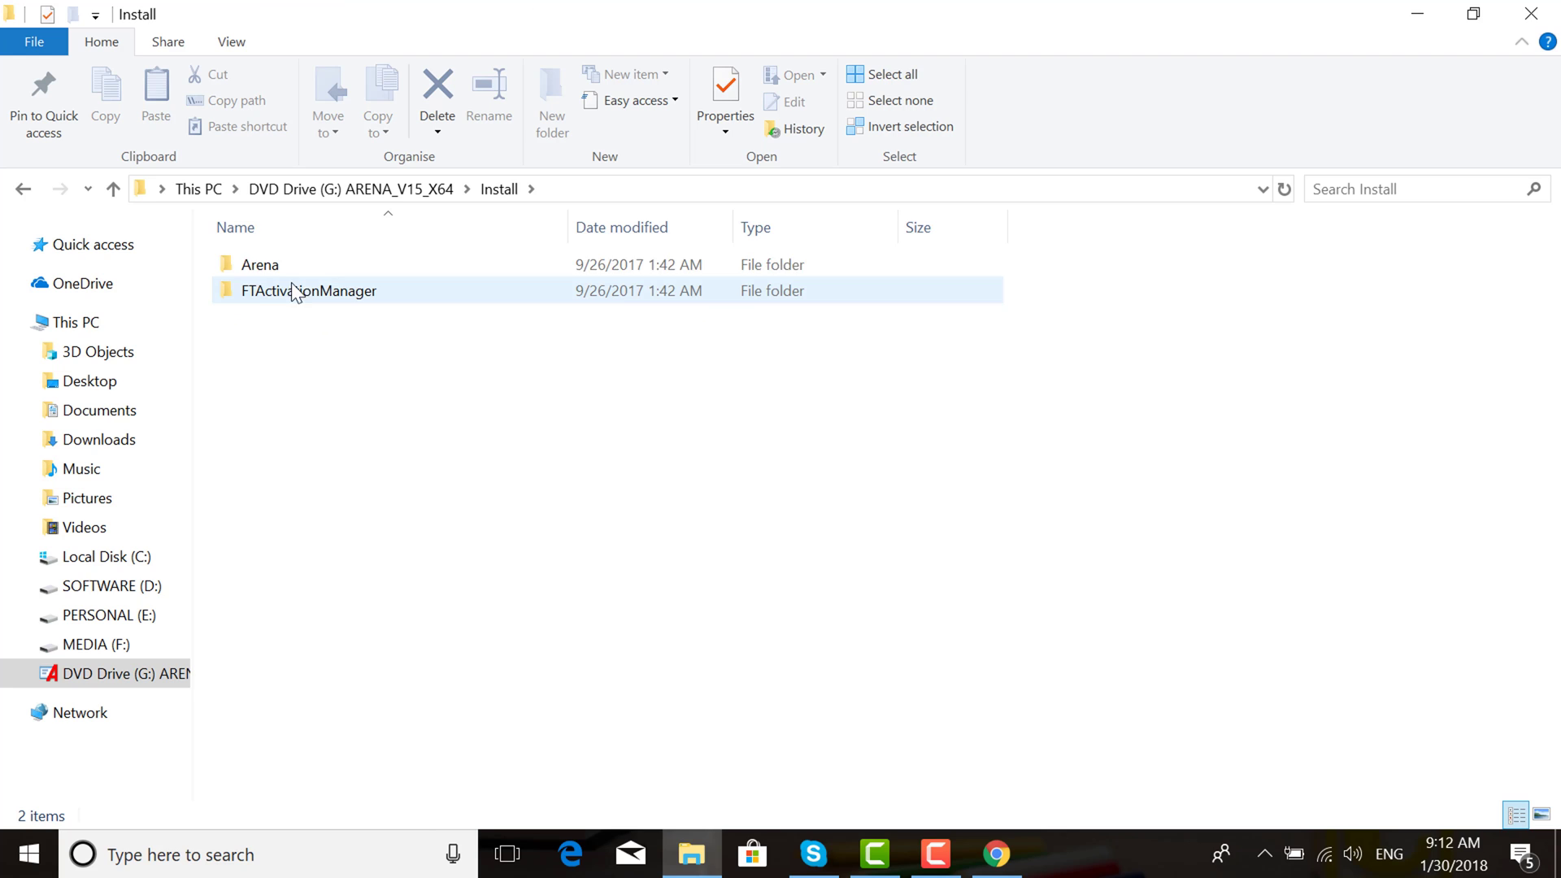
double_click(306, 268)
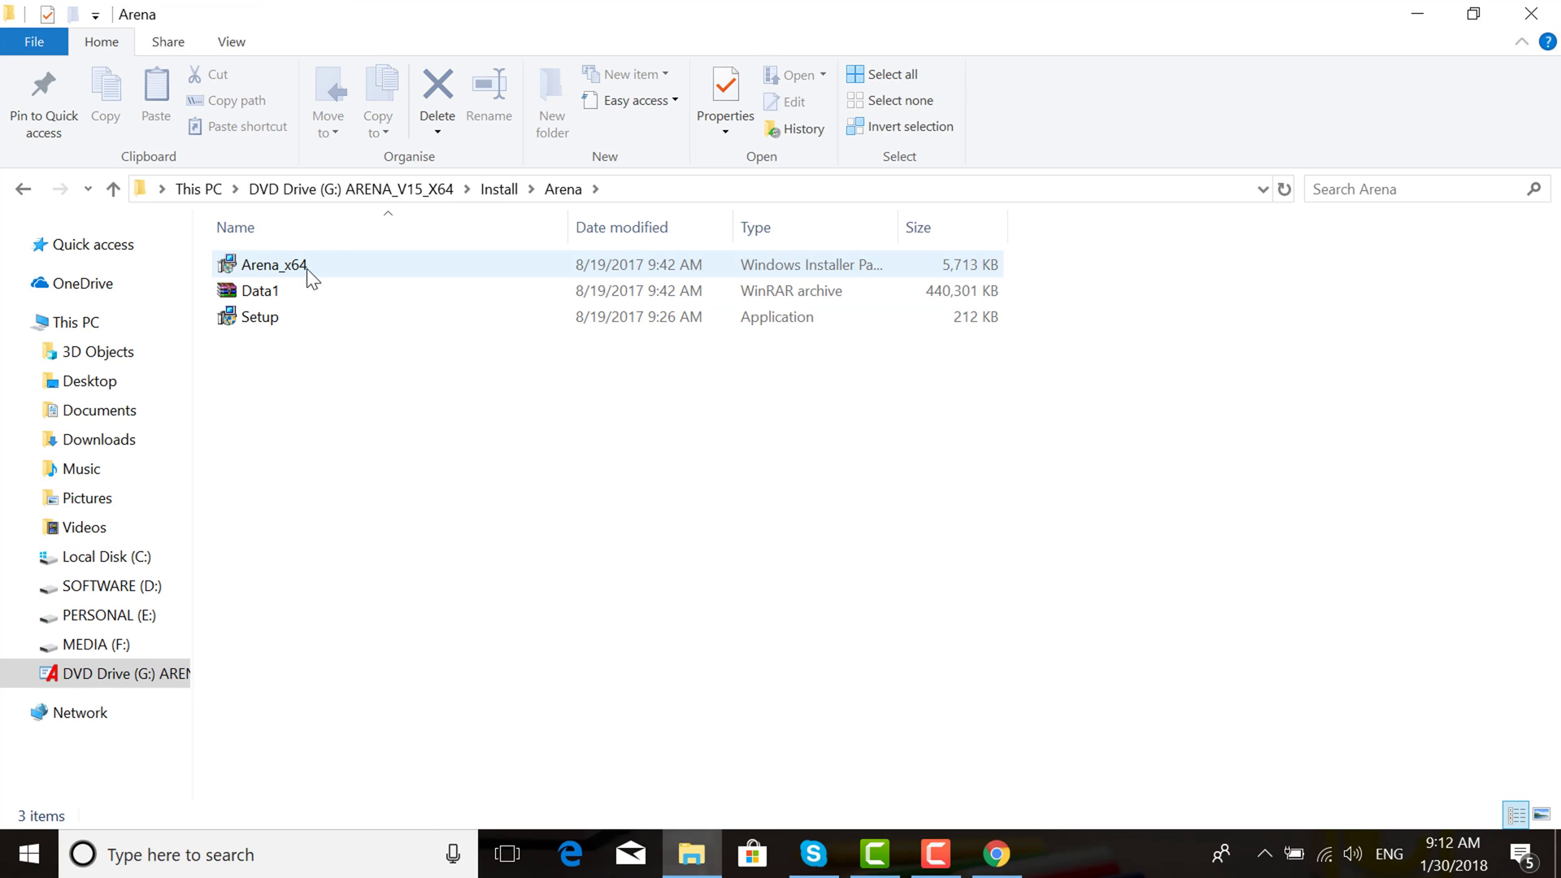
left_click(291, 316)
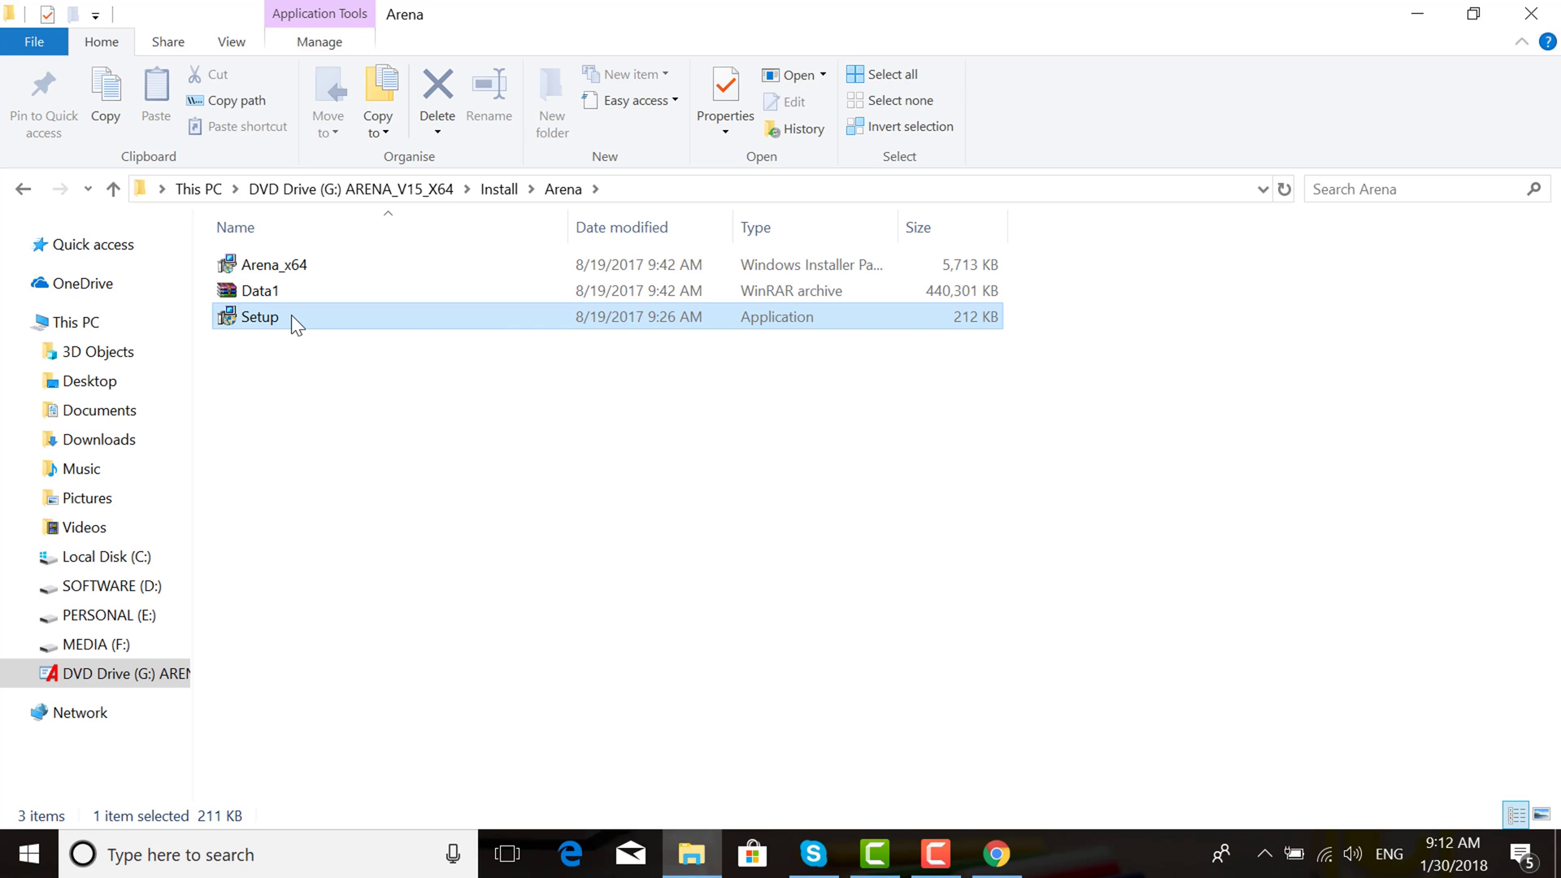
Run Setup to bring up the Arena 15.00.00004 (64 Bit) InstallShield Wizard
key("Return")
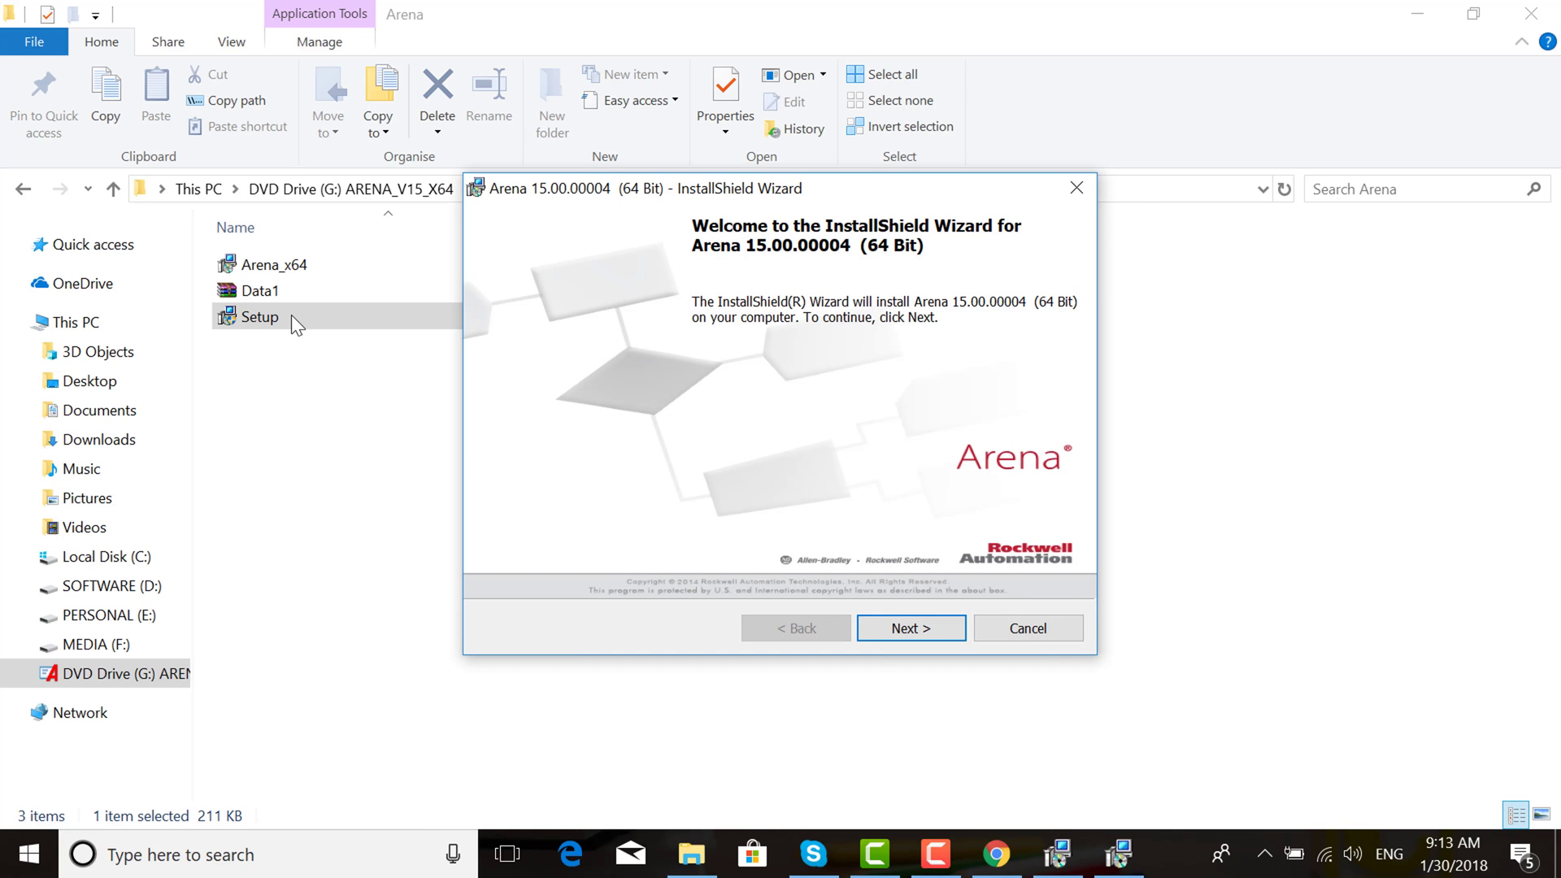
Move past the welcome page, scroll the EULA, and accept the Arena license agreement terms
left_click(940, 631)
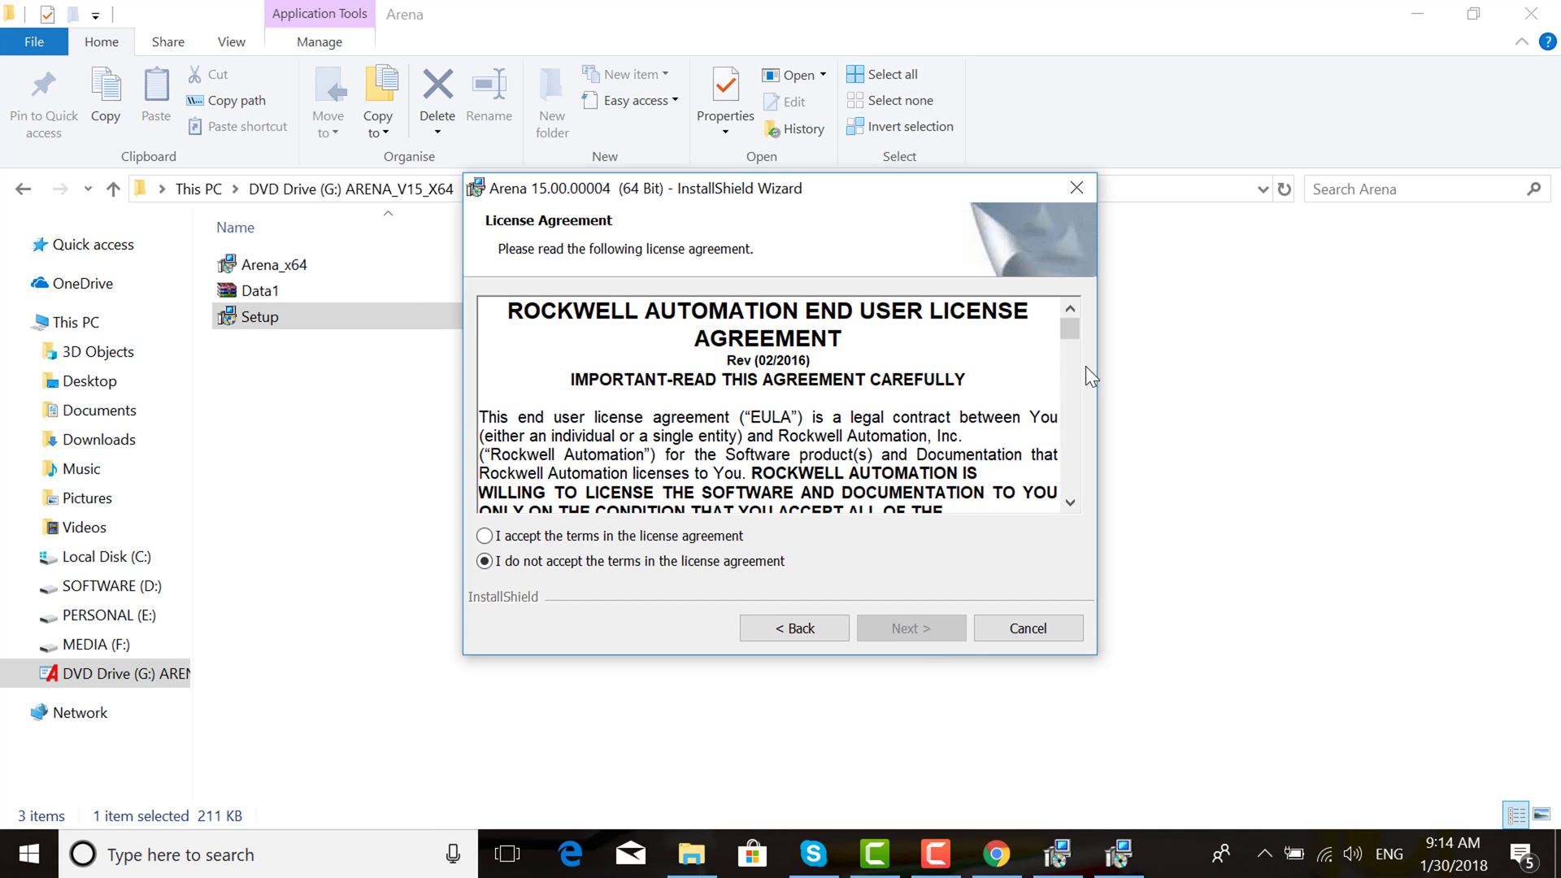
left_click_drag(1073, 330, 471, 505)
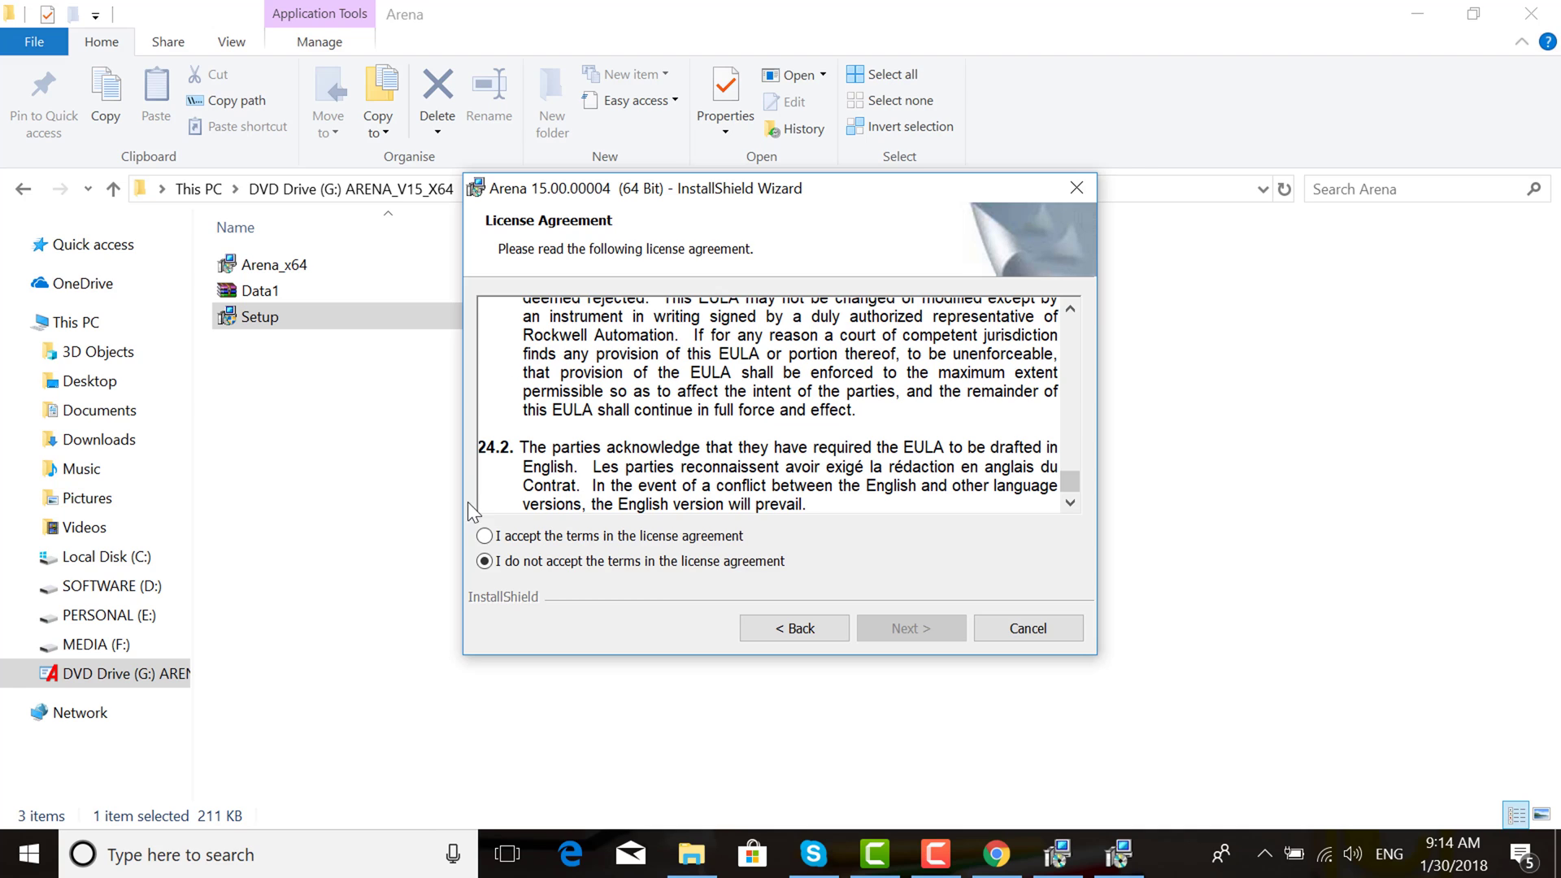
left_click(484, 539)
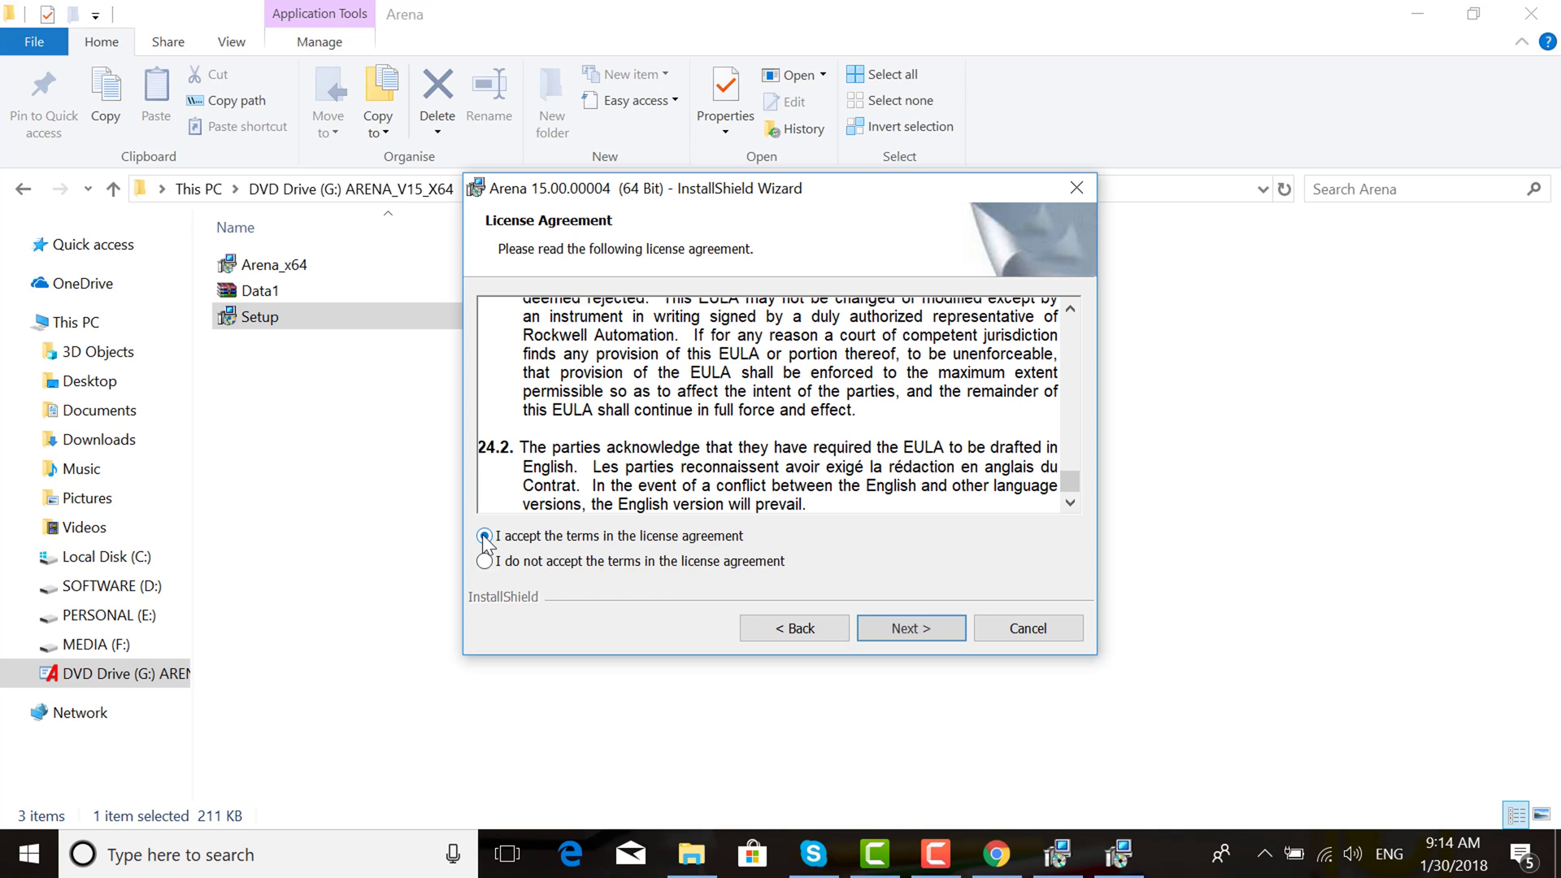
left_click(911, 628)
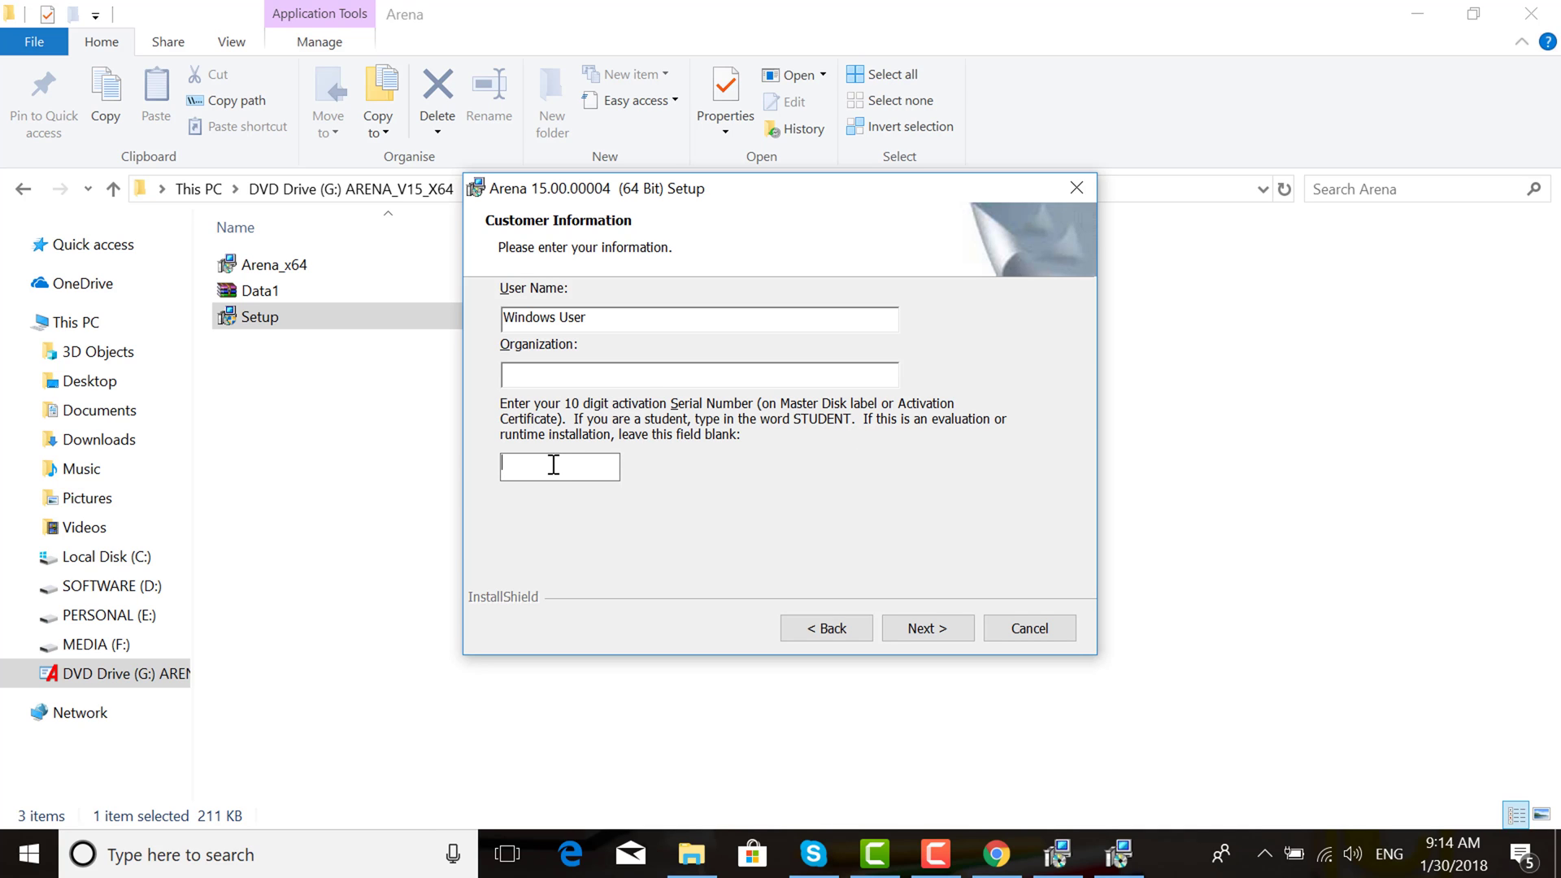
Enter STUDENT as the serial number and continue to the Setup Type page
type("STUD")
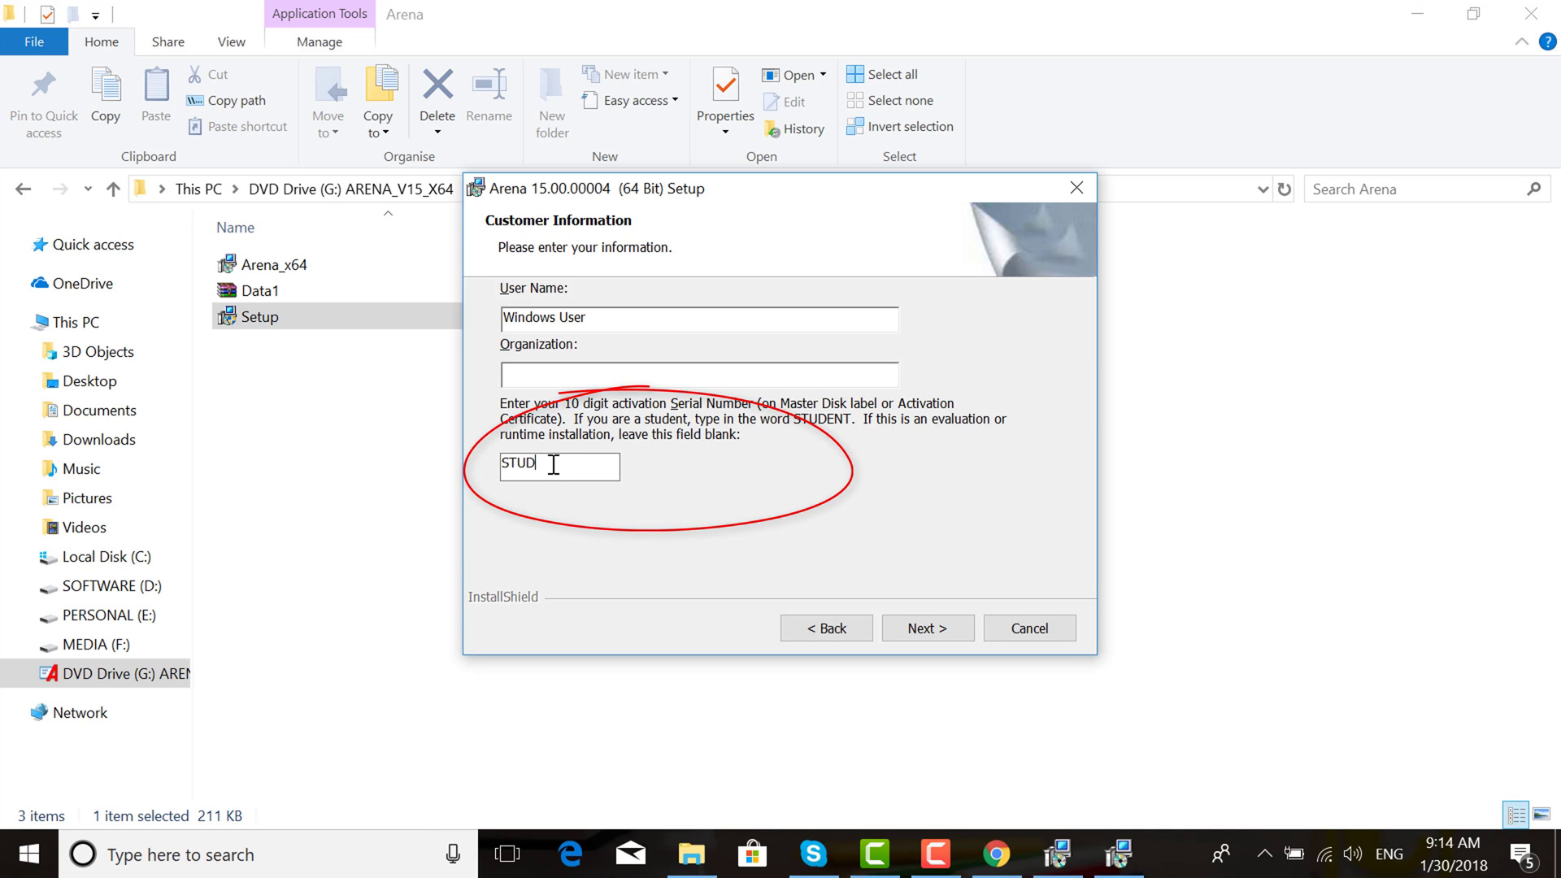
type("ENT")
left_click(928, 628)
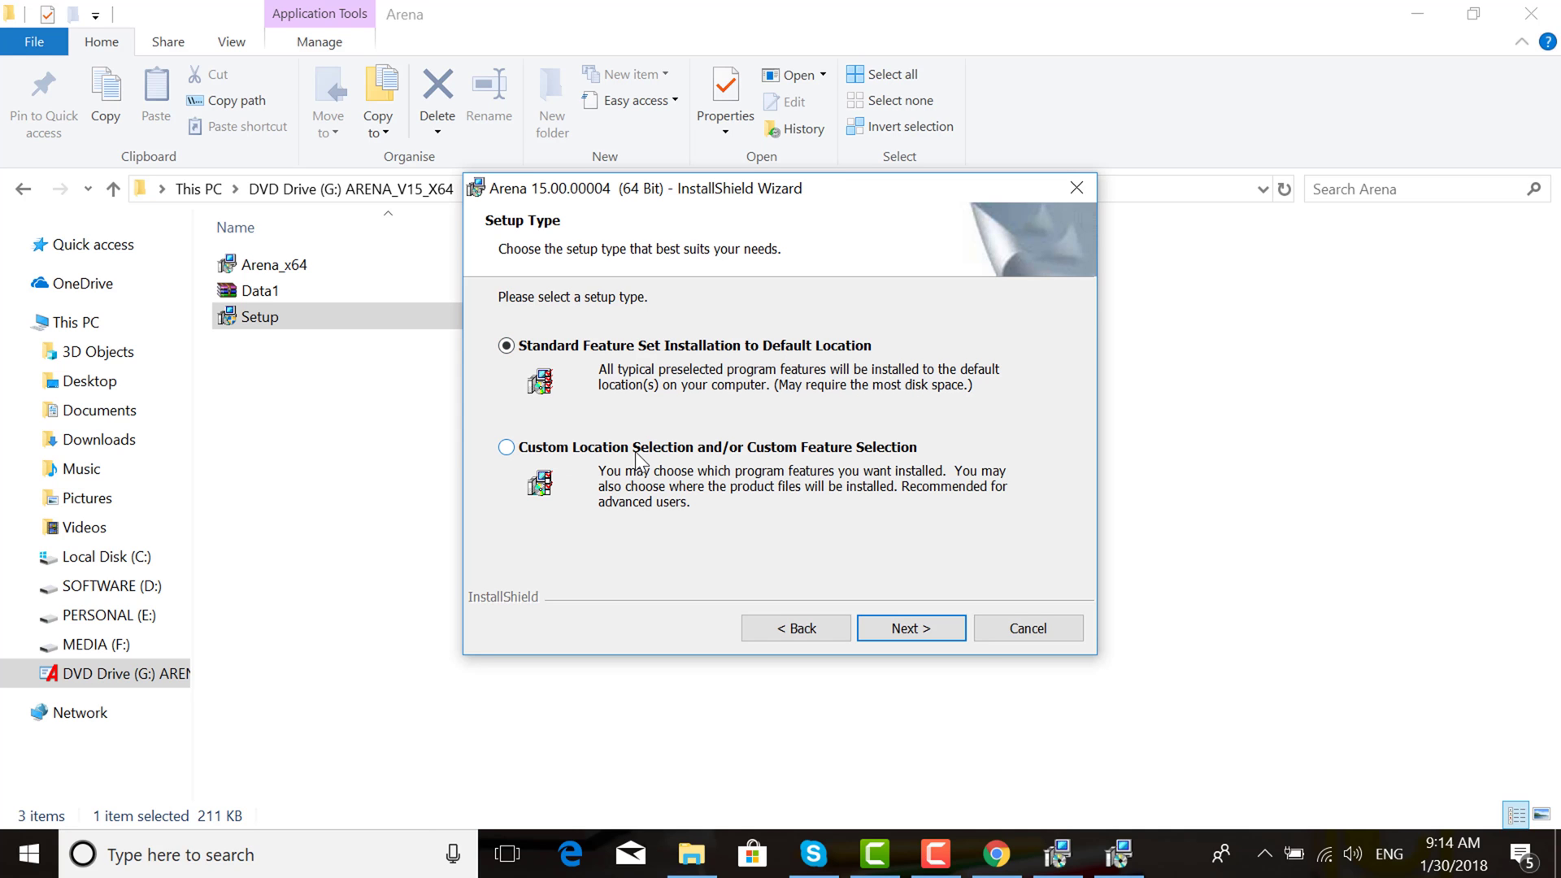
Keep the Standard feature set and install Arena 15.00.00004 (64 Bit)
left_click(927, 633)
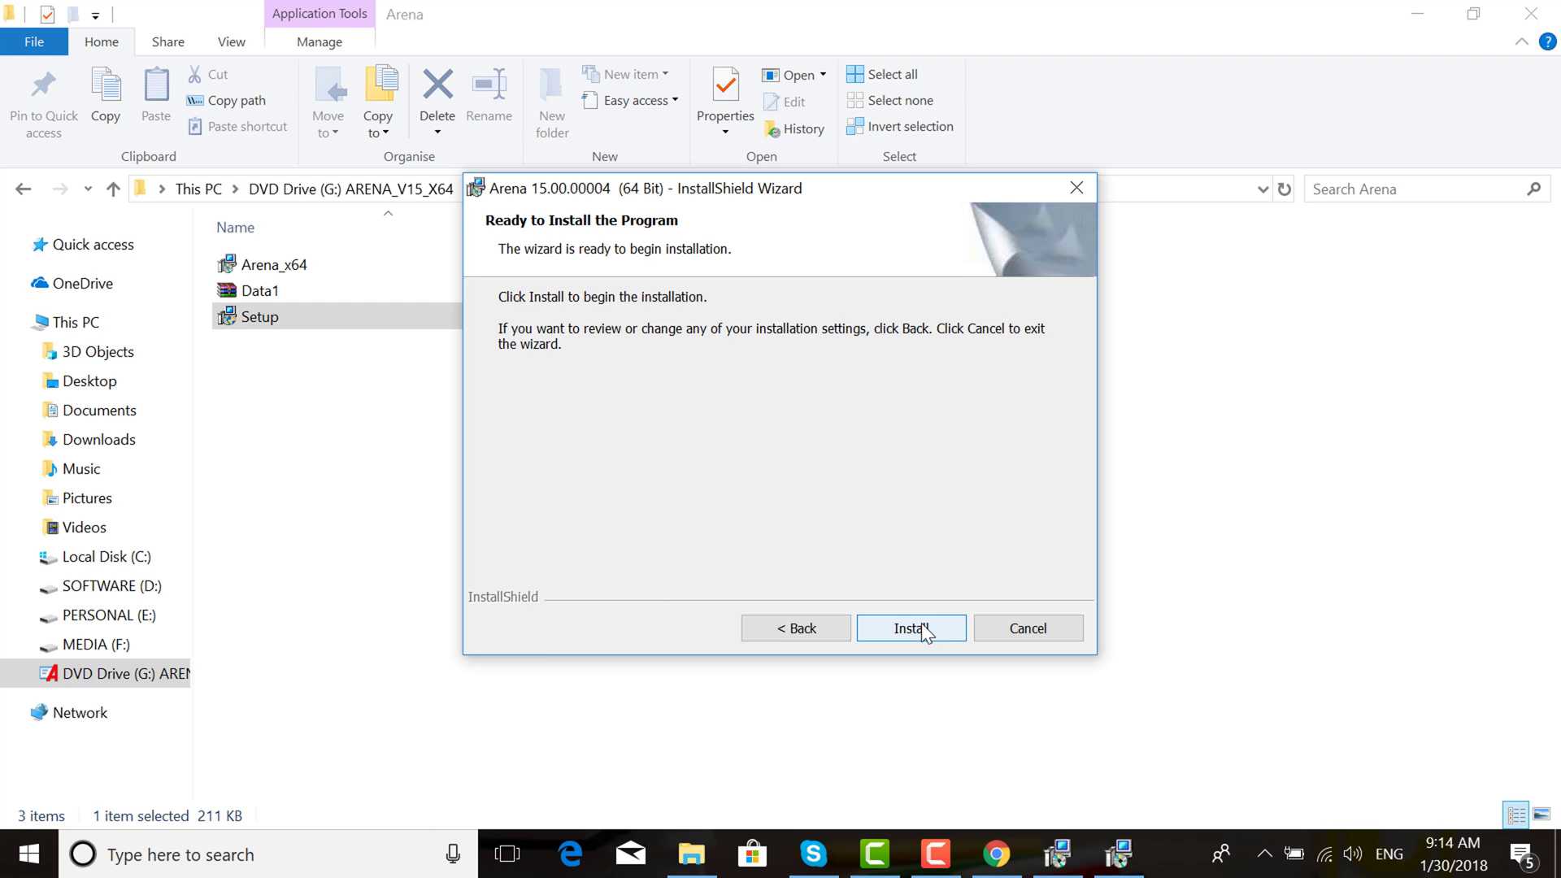
left_click(923, 627)
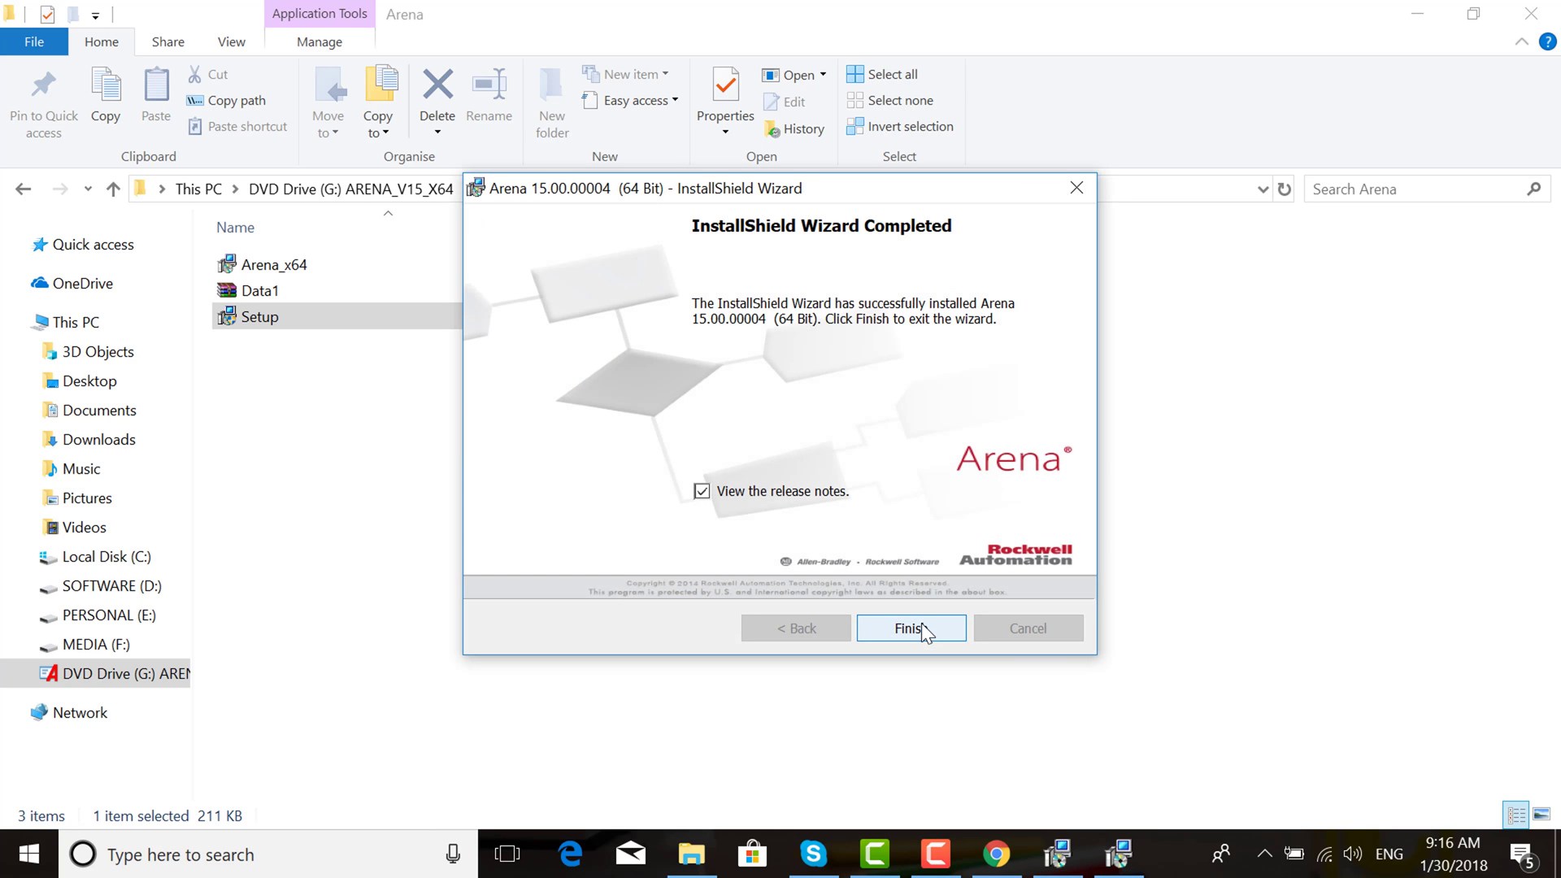
Finish the installation wizard and close the Arena Release Notes window
left_click(911, 628)
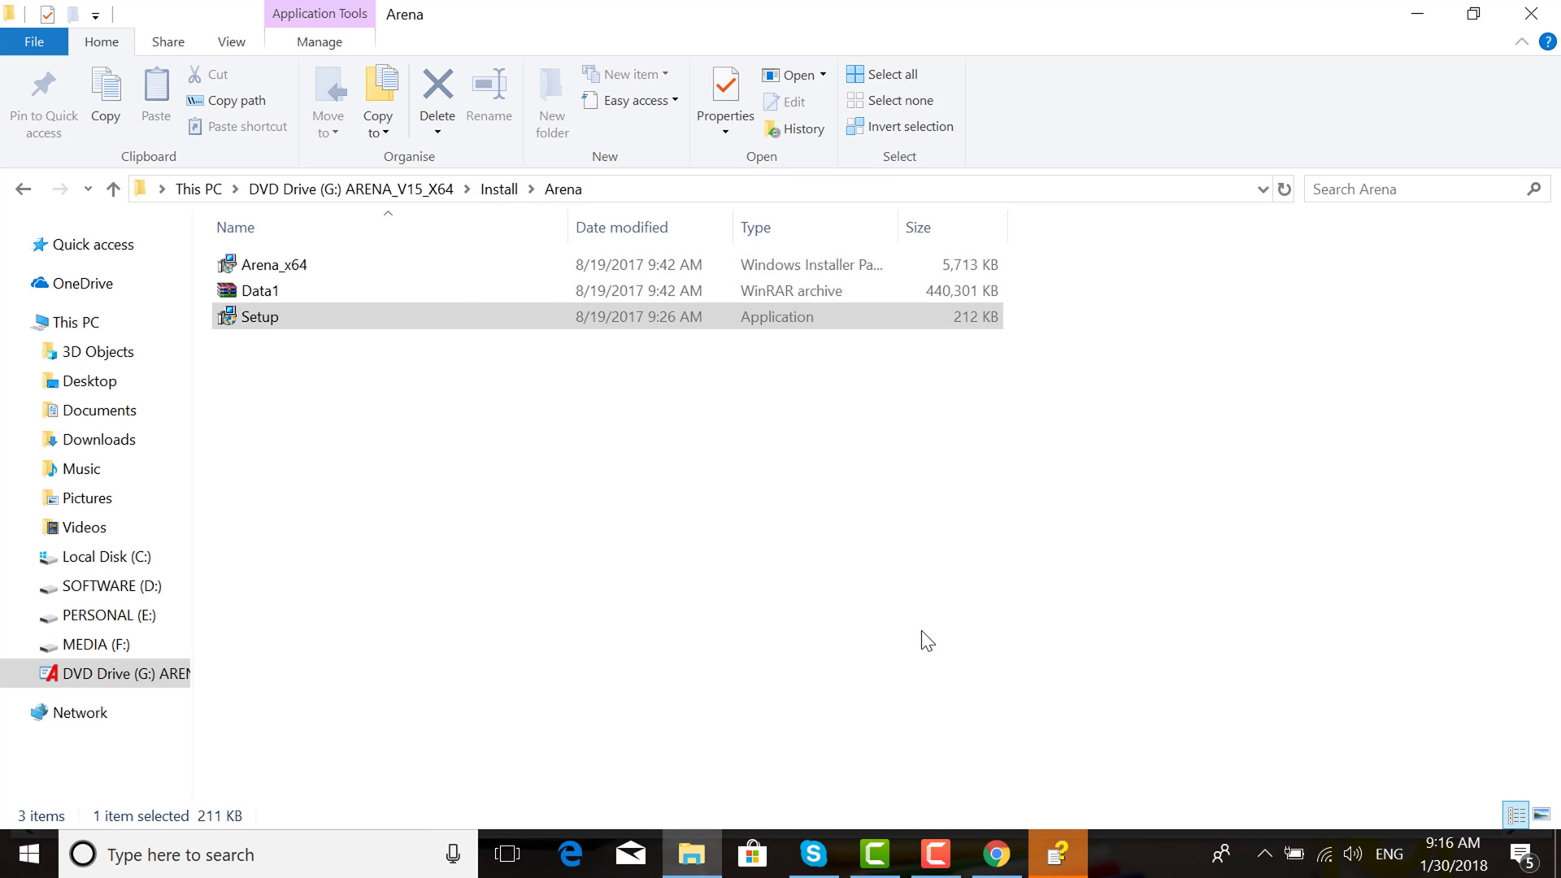
left_click(1062, 846)
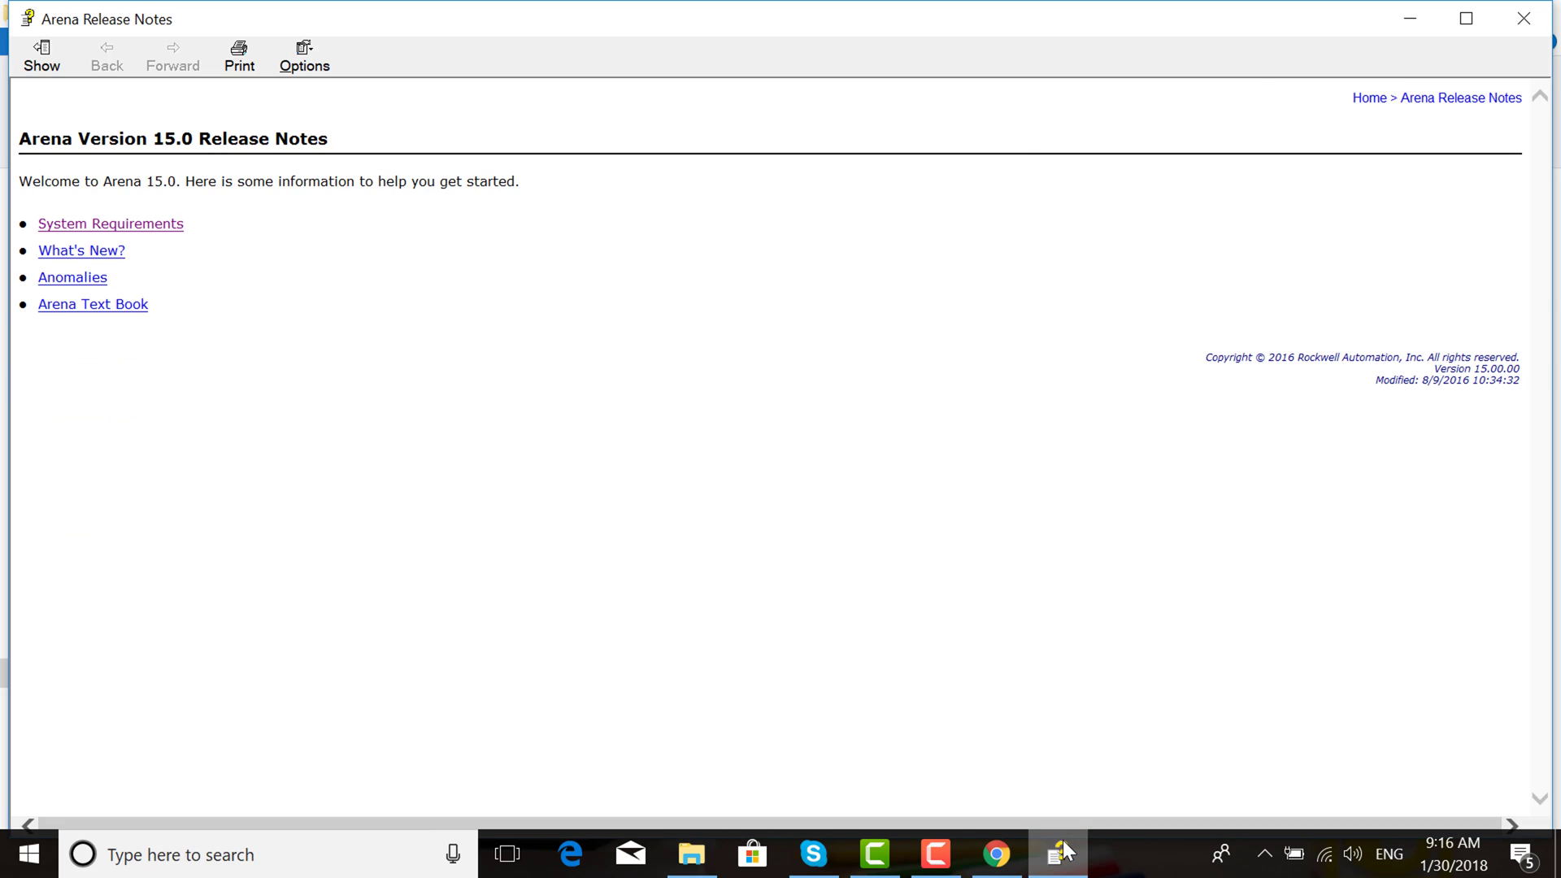
left_click(1523, 18)
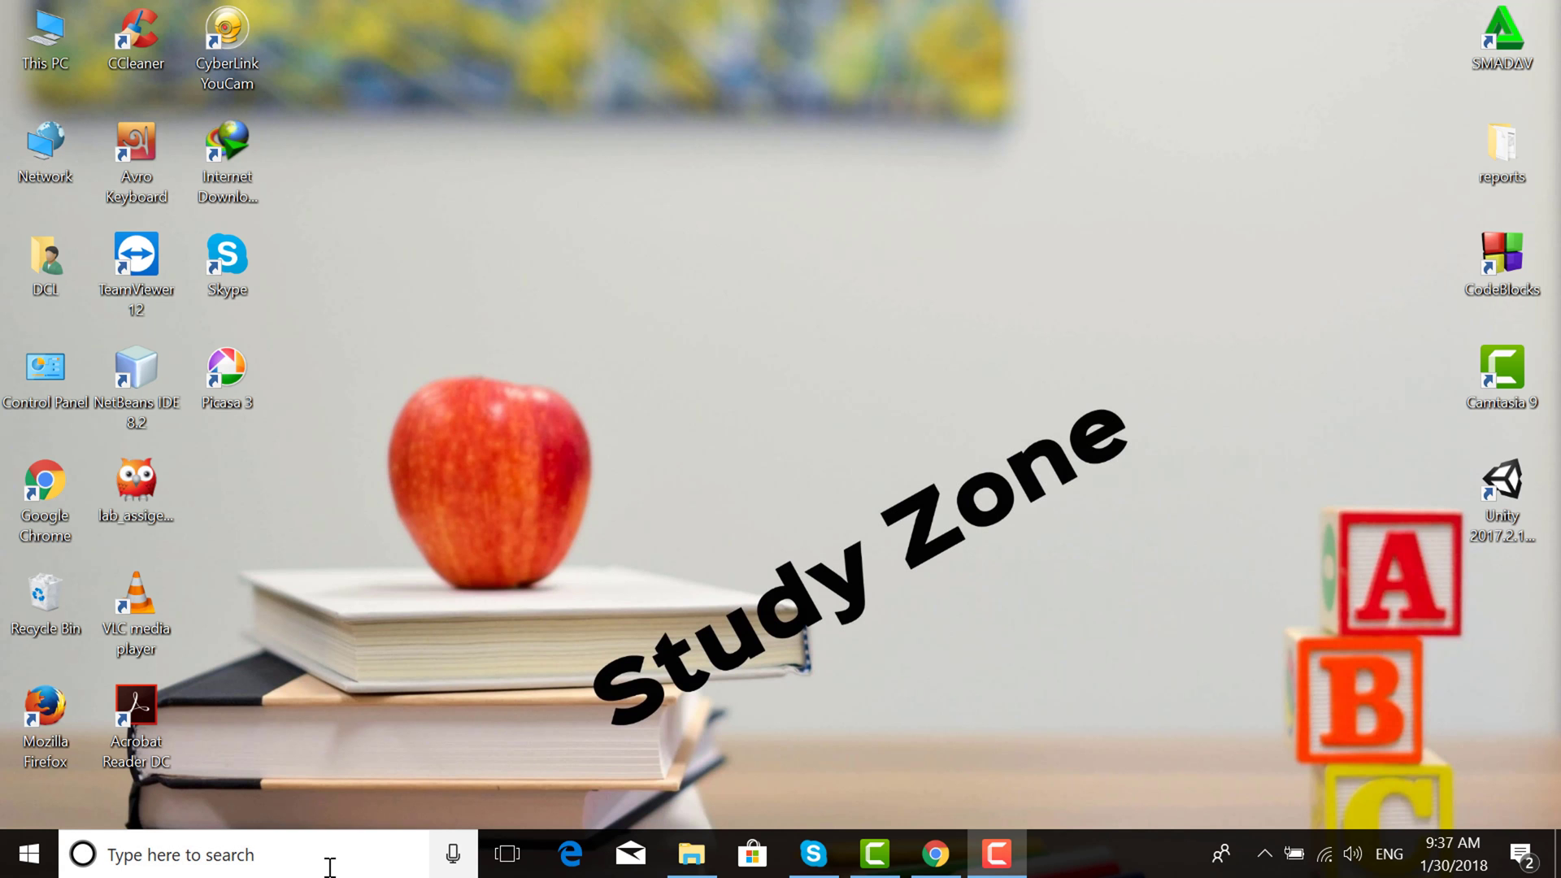
Search for 'ARE' in Windows search and launch Arena from the best match
left_click(331, 864)
type("ARE")
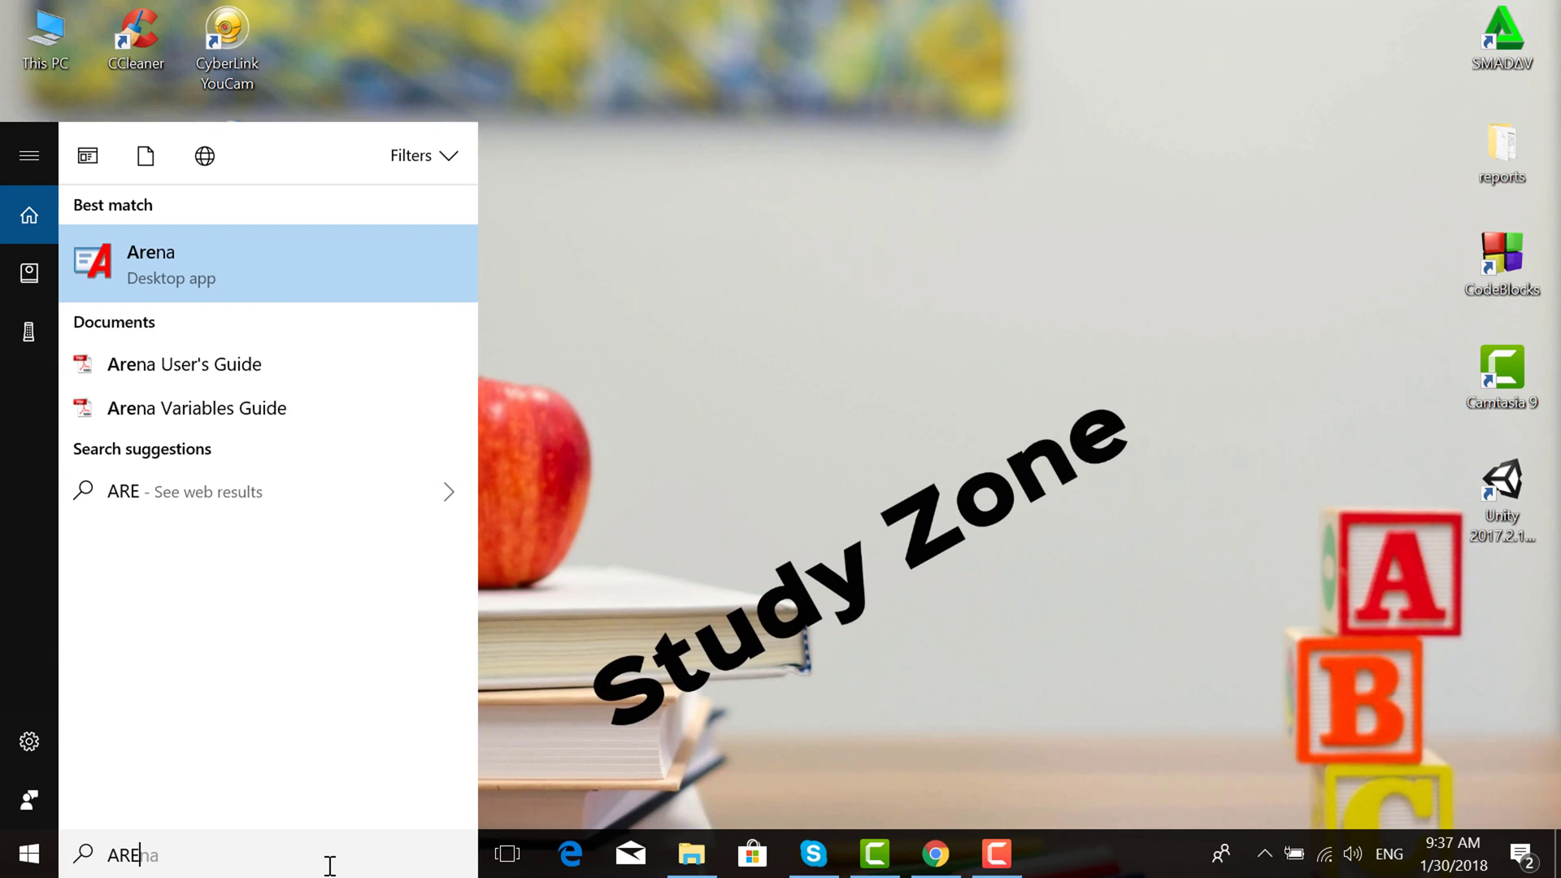
key("Return")
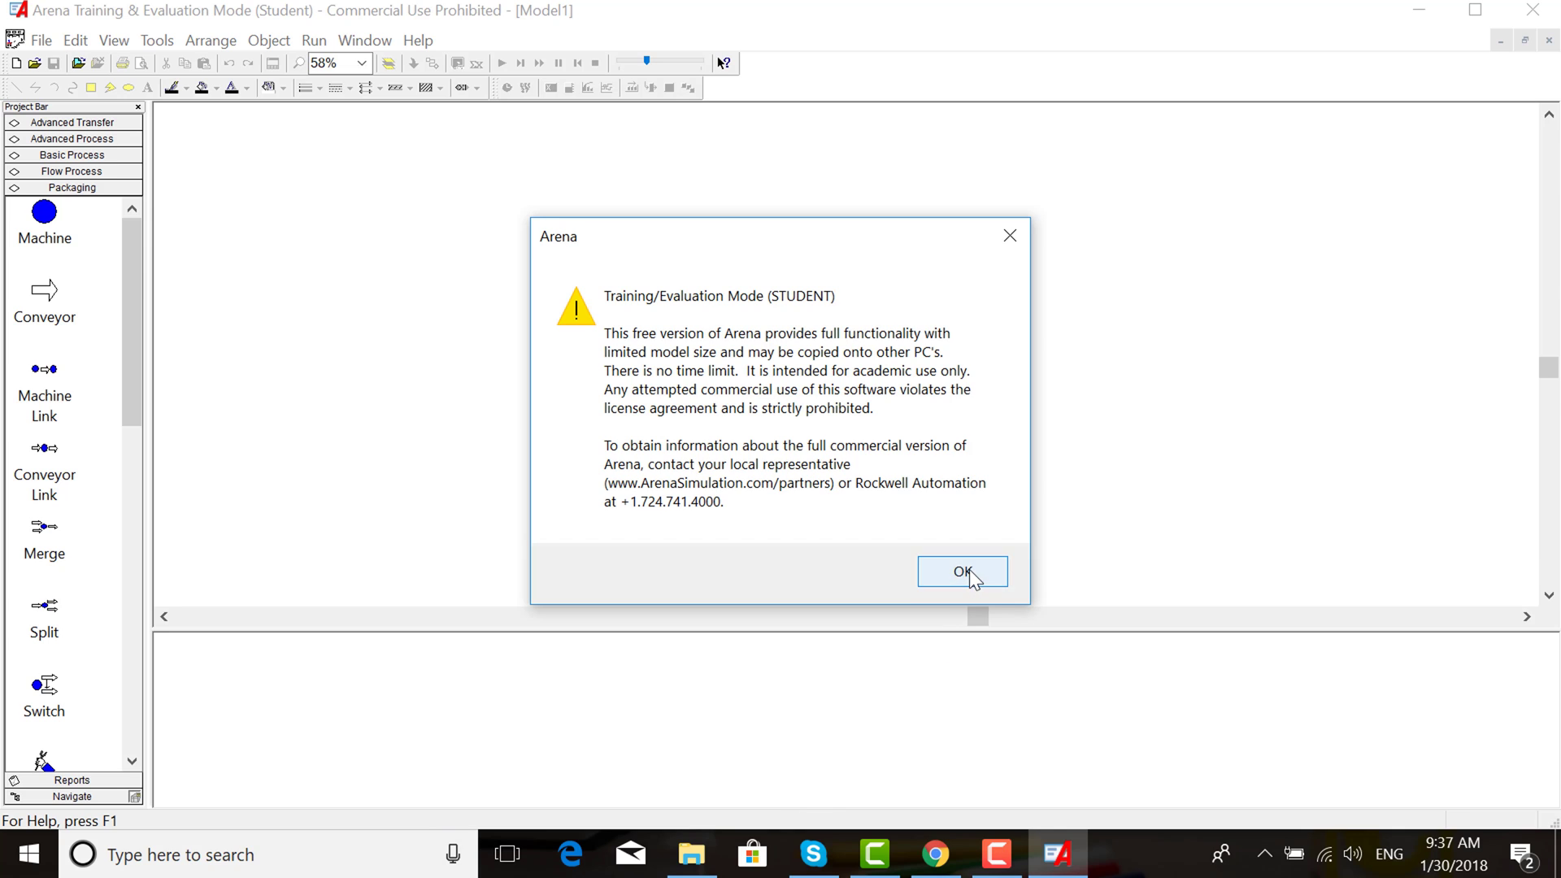
Accept the Training/Evaluation Mode (STUDENT) notice to reveal the empty Model1 workspace
left_click(966, 570)
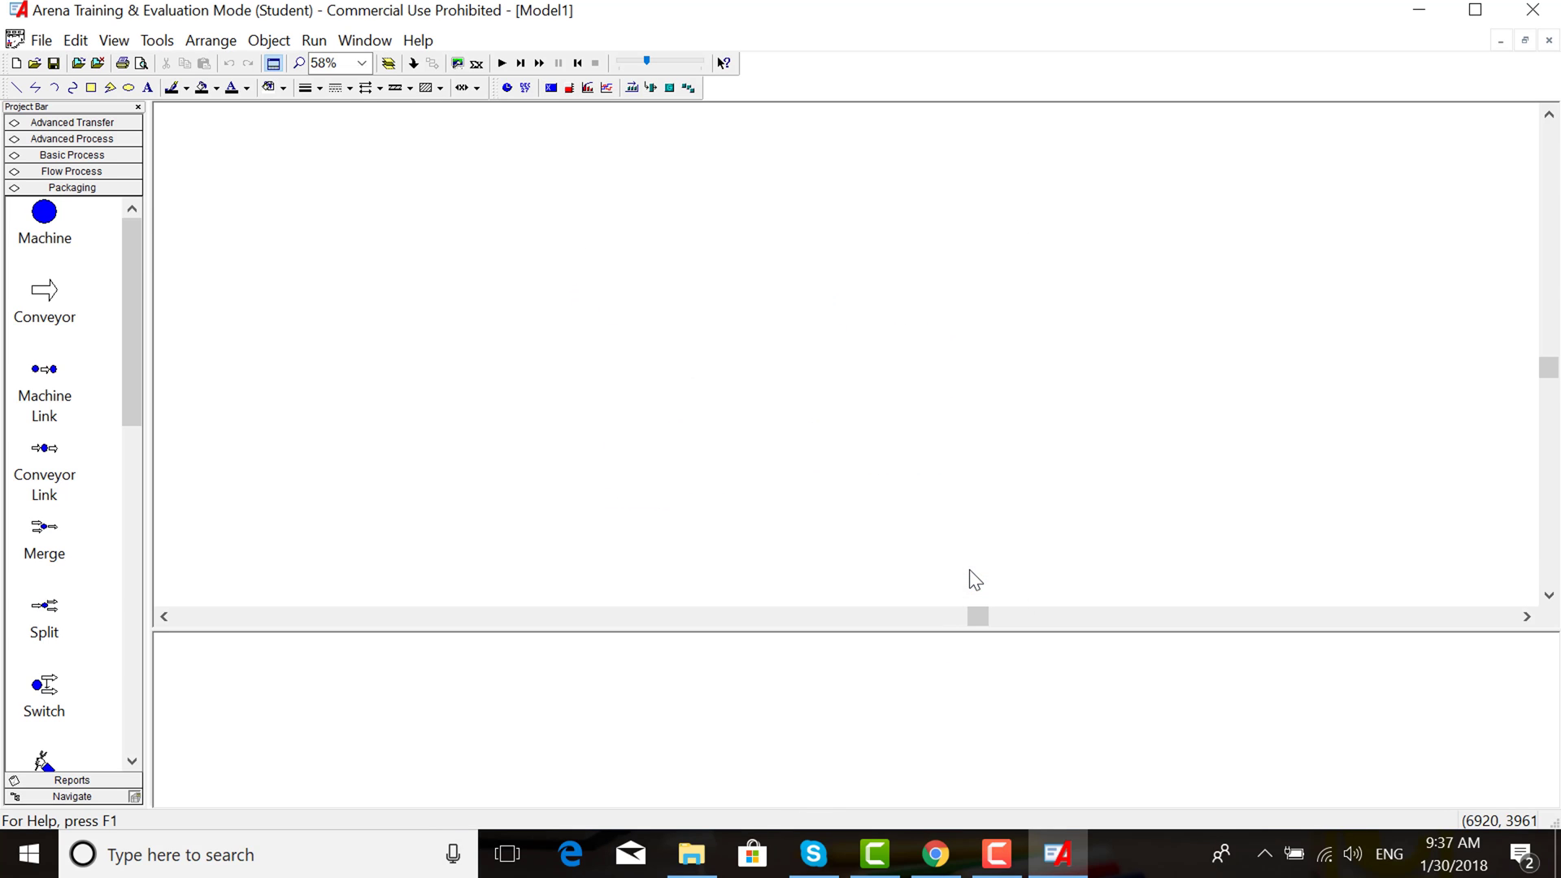